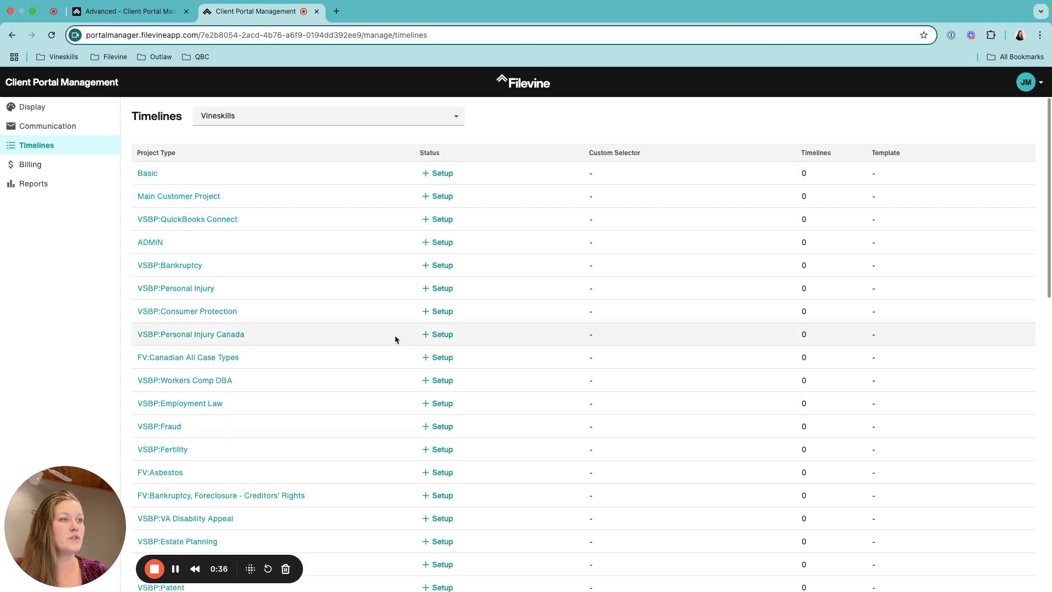
Apply the Personal Injury Template to the VSBP:Personal Injury timeline, adding File Setup and Treatment steps
scroll(442, 321, down, 1)
scroll(441, 321, down, 15)
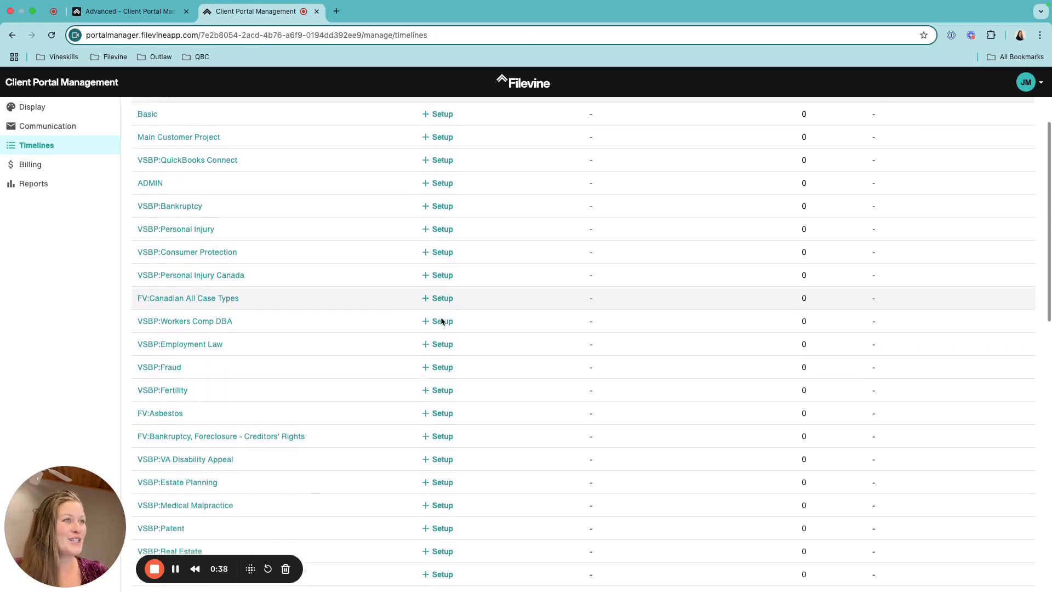
scroll(441, 321, up, 15)
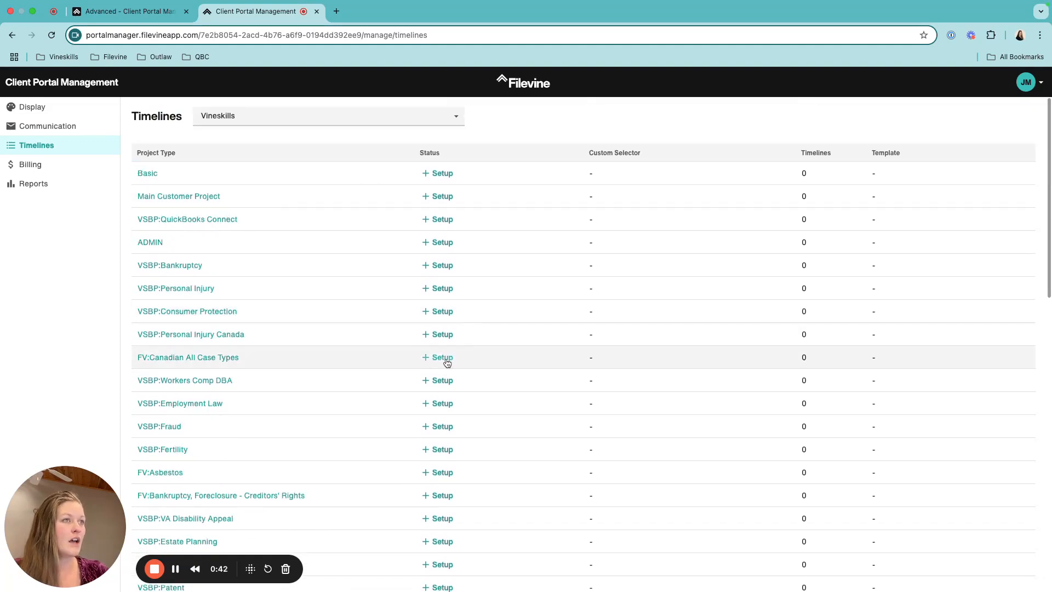
click(441, 290)
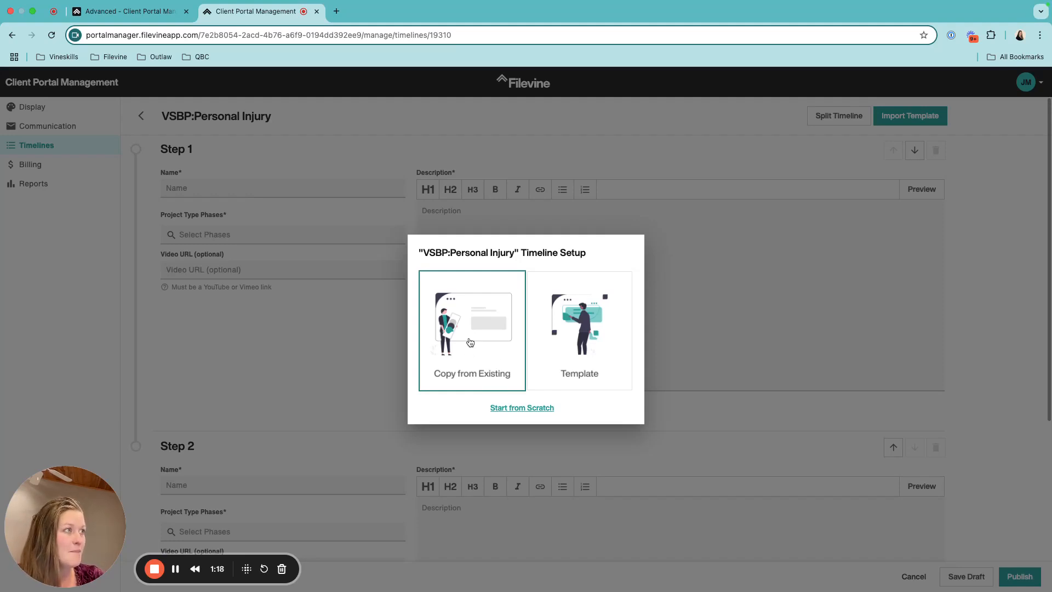
click(597, 367)
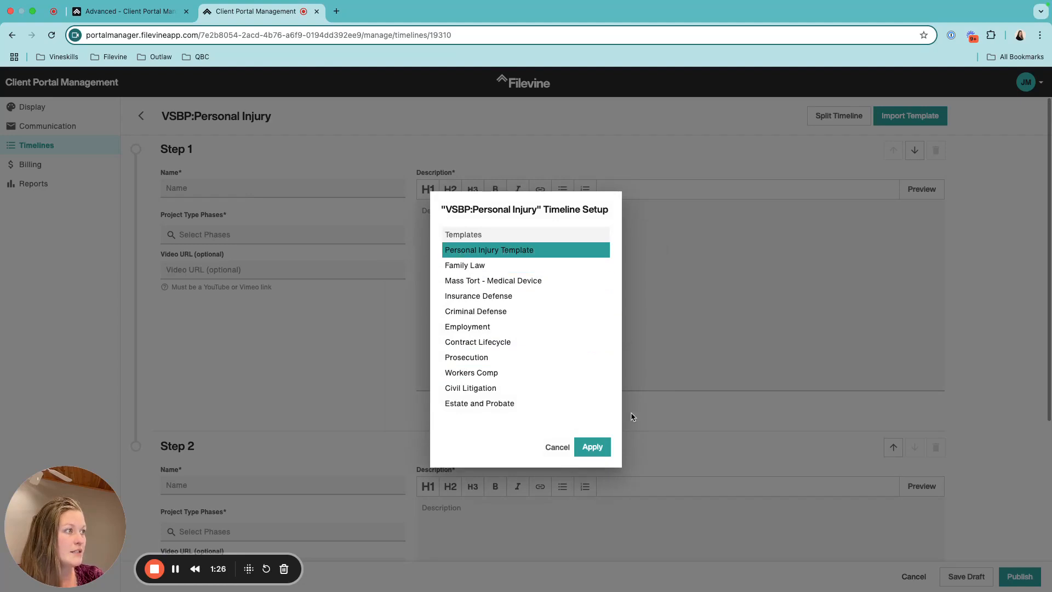
click(591, 446)
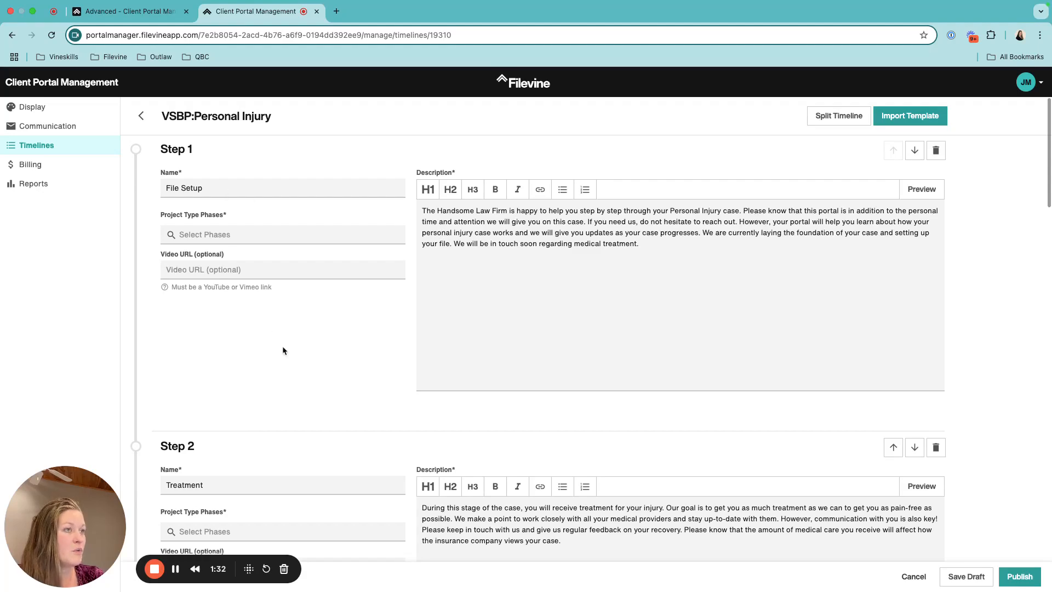
scroll(282, 349, down, 20)
scroll(283, 351, down, 12)
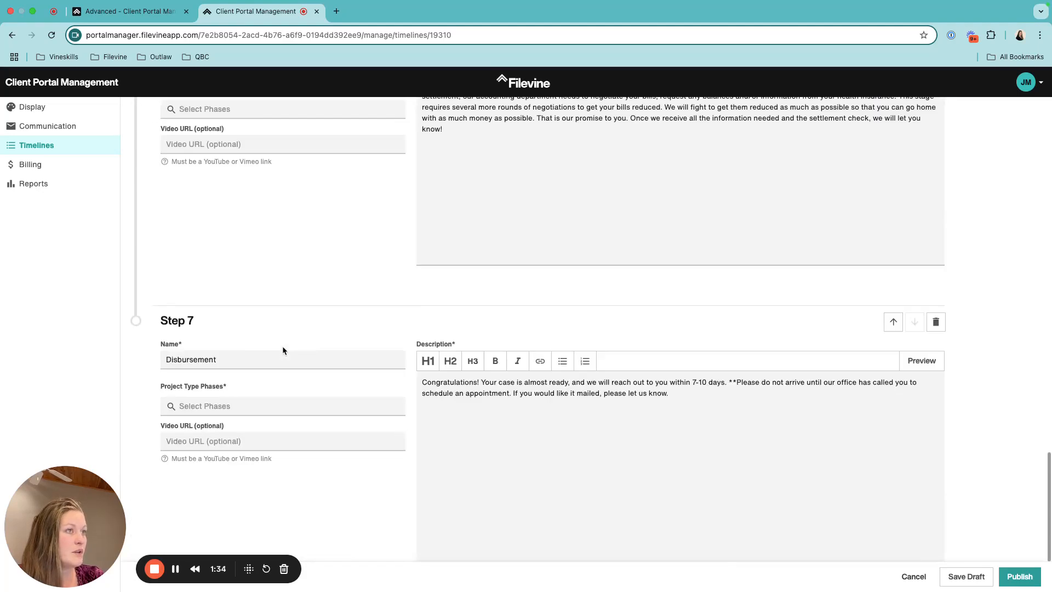
scroll(283, 351, up, 20)
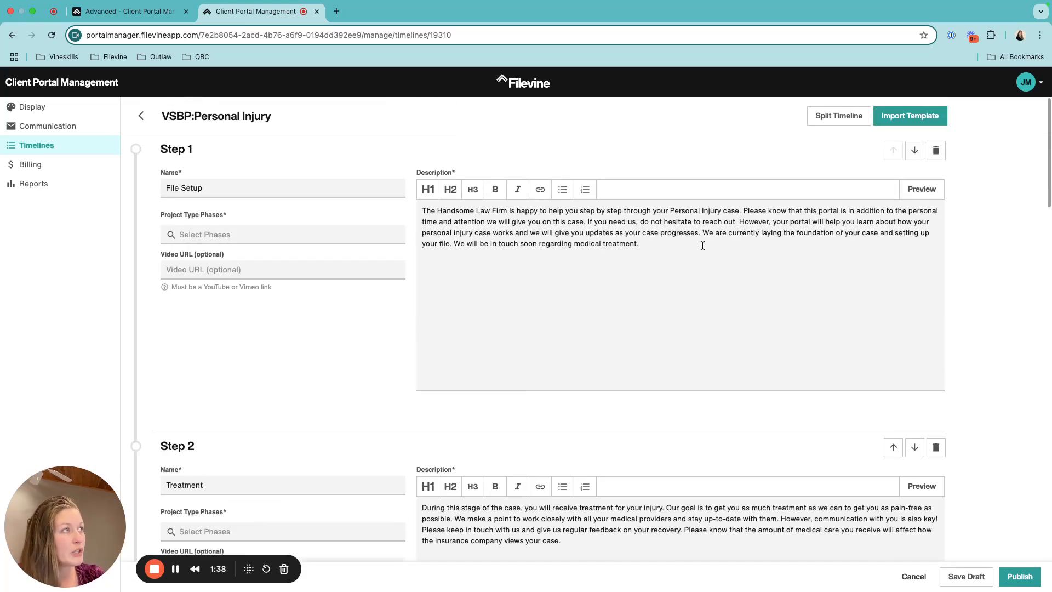
drag(507, 210, 436, 210)
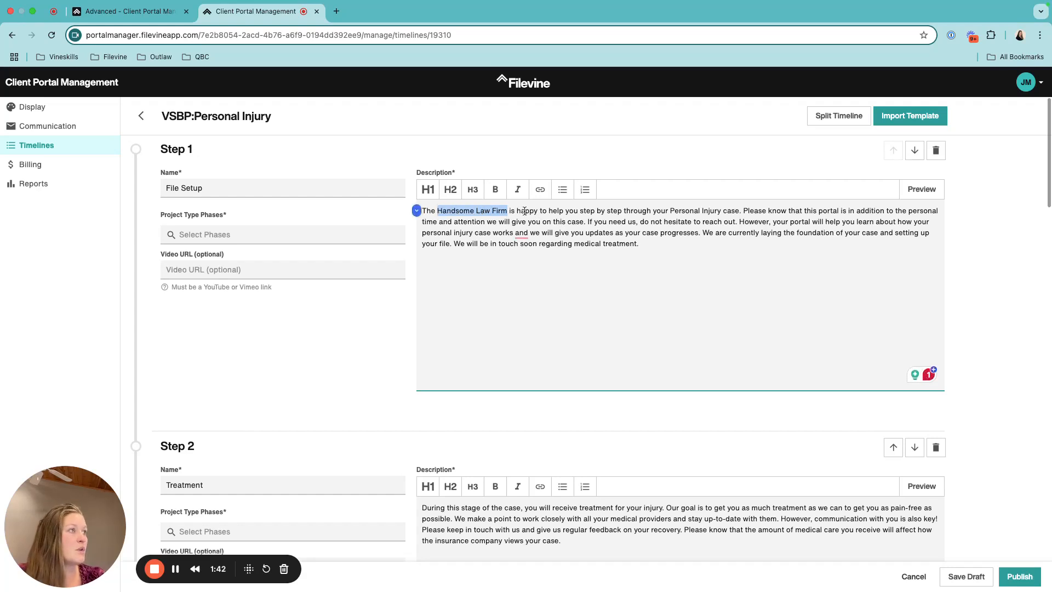
click(672, 253)
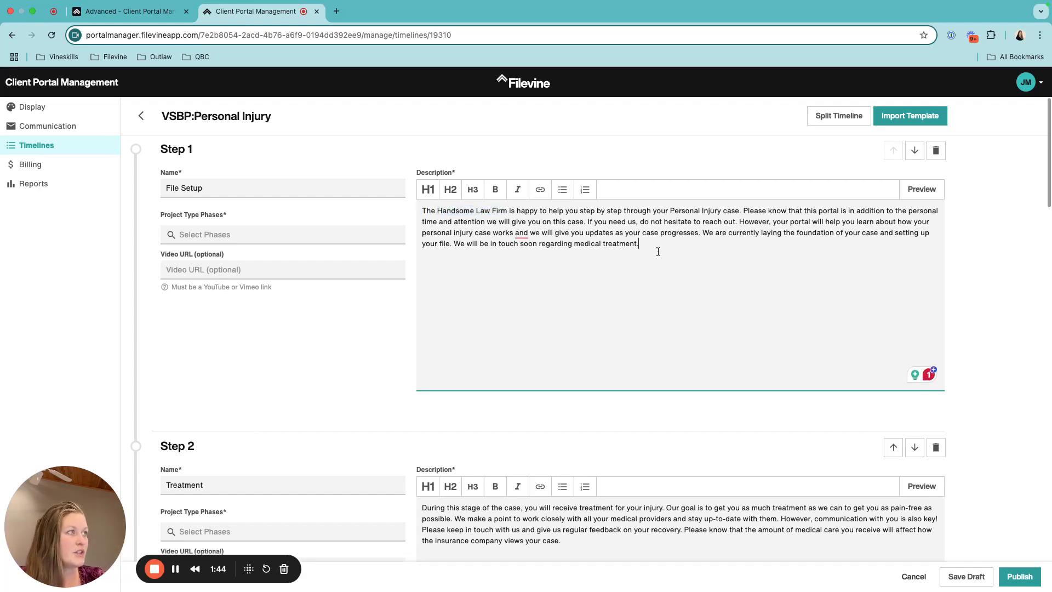
mouse_move(517, 231)
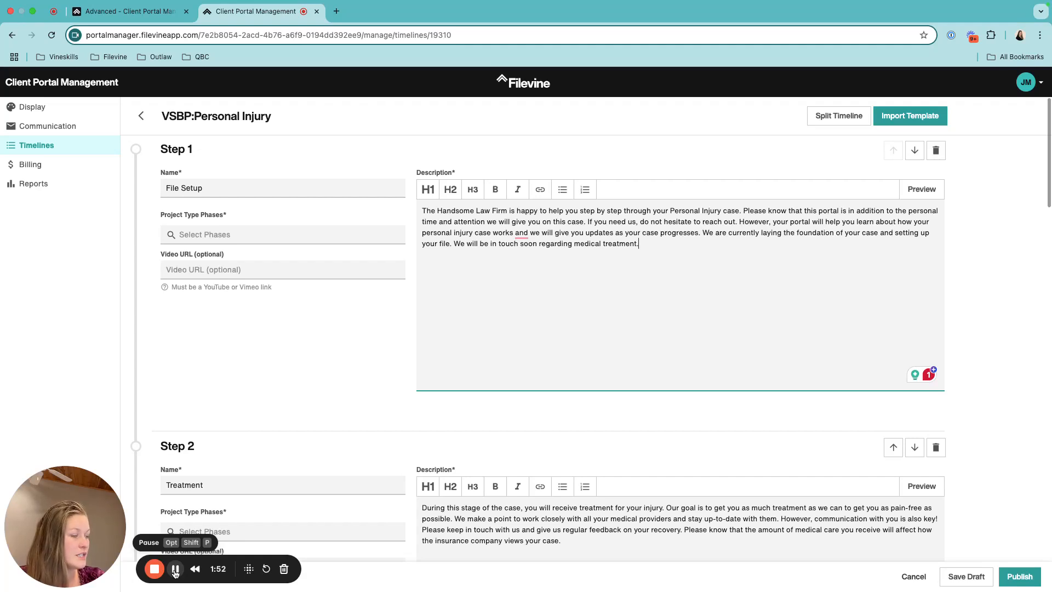
Restart the timeline from scratch, then work through the Step 1 and Step 2 description fields
click(175, 570)
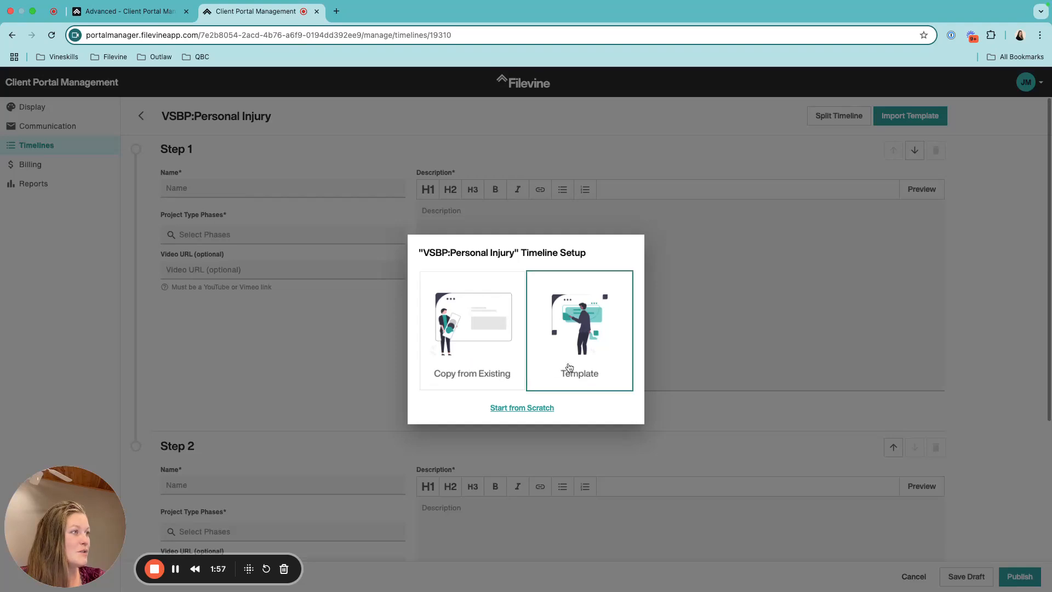
click(529, 408)
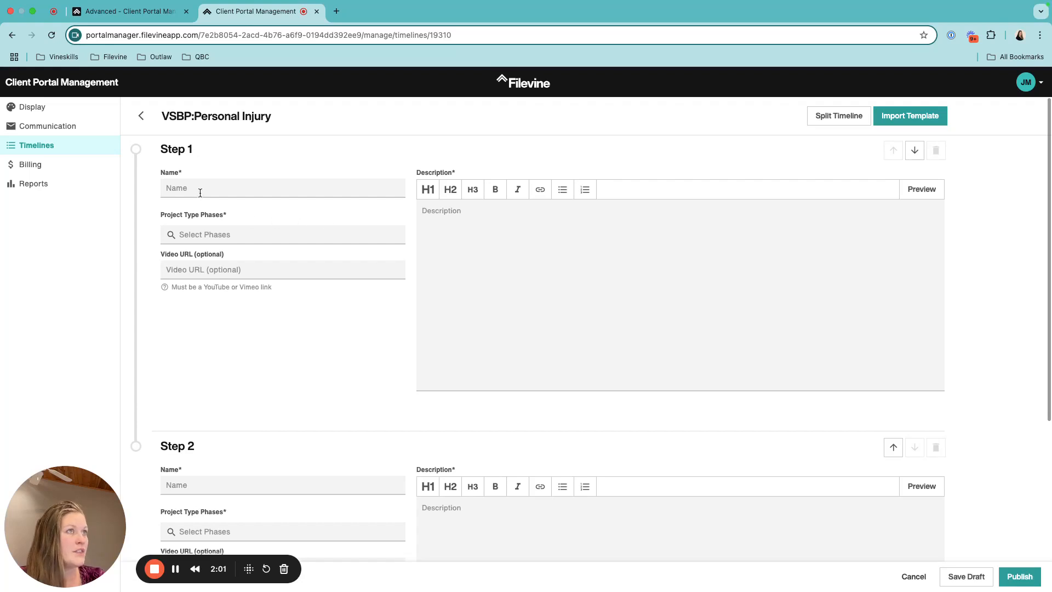
click(430, 210)
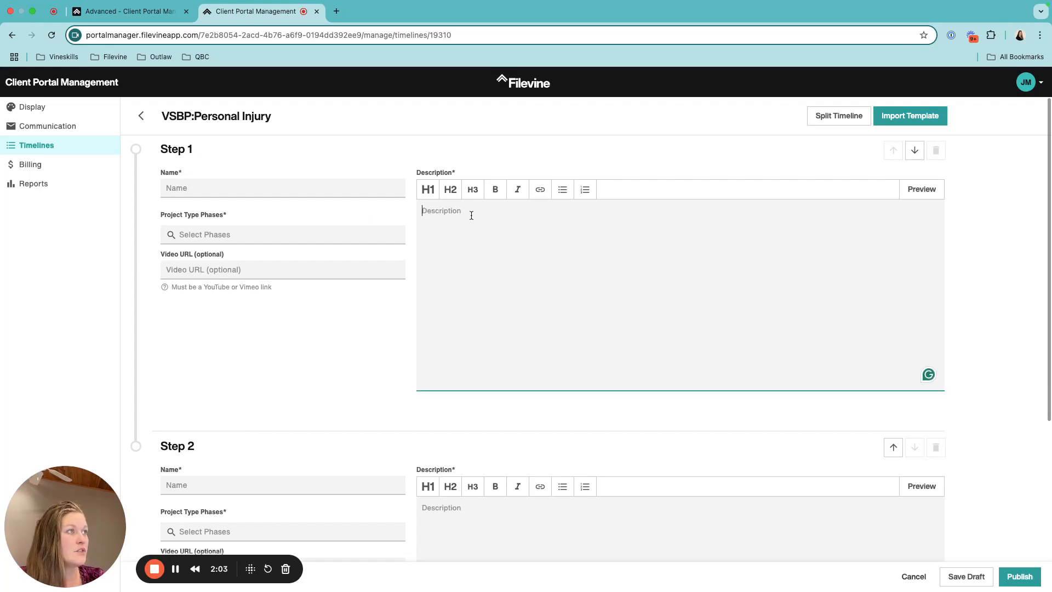
scroll(521, 316, down, 1)
scroll(521, 316, down, 4)
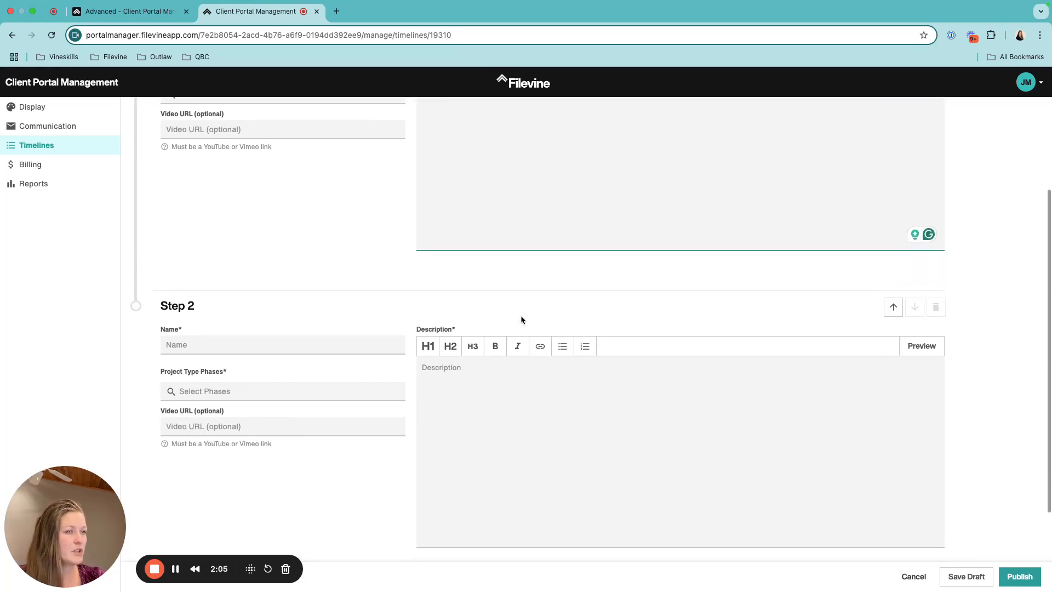
click(484, 282)
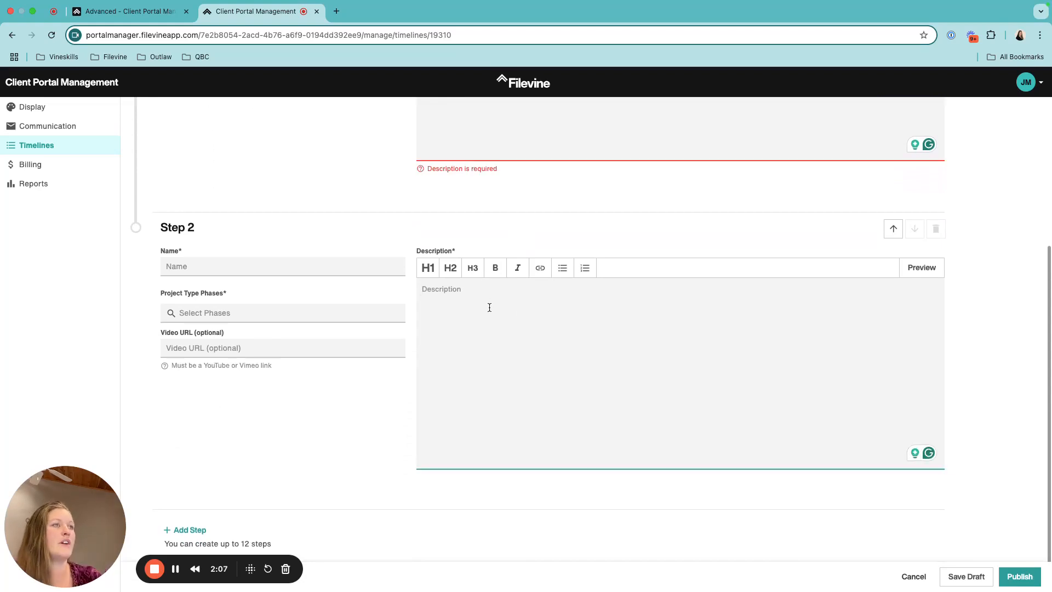
scroll(487, 306, up, 5)
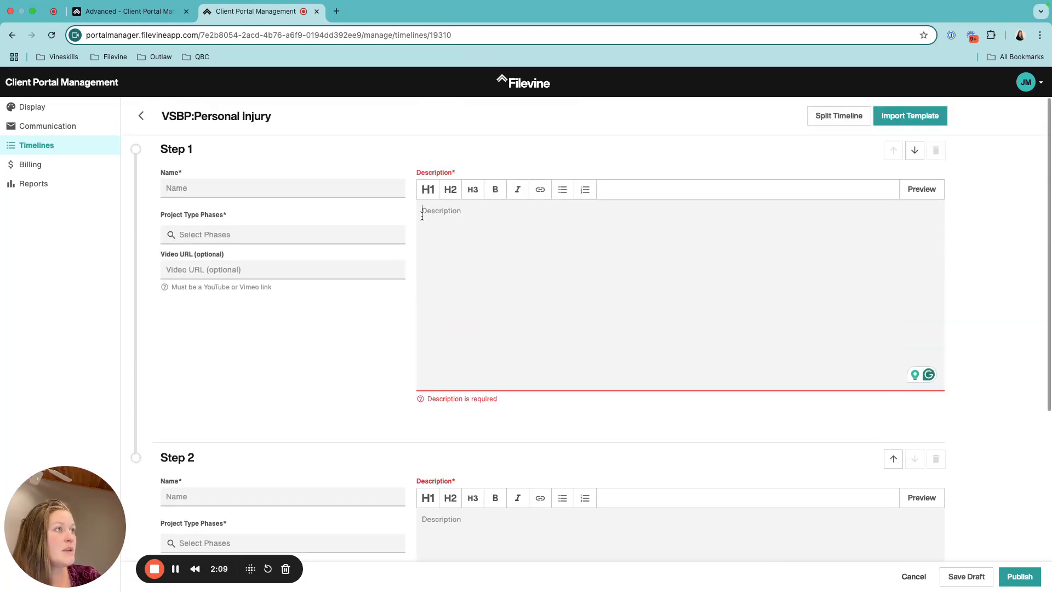
click(746, 266)
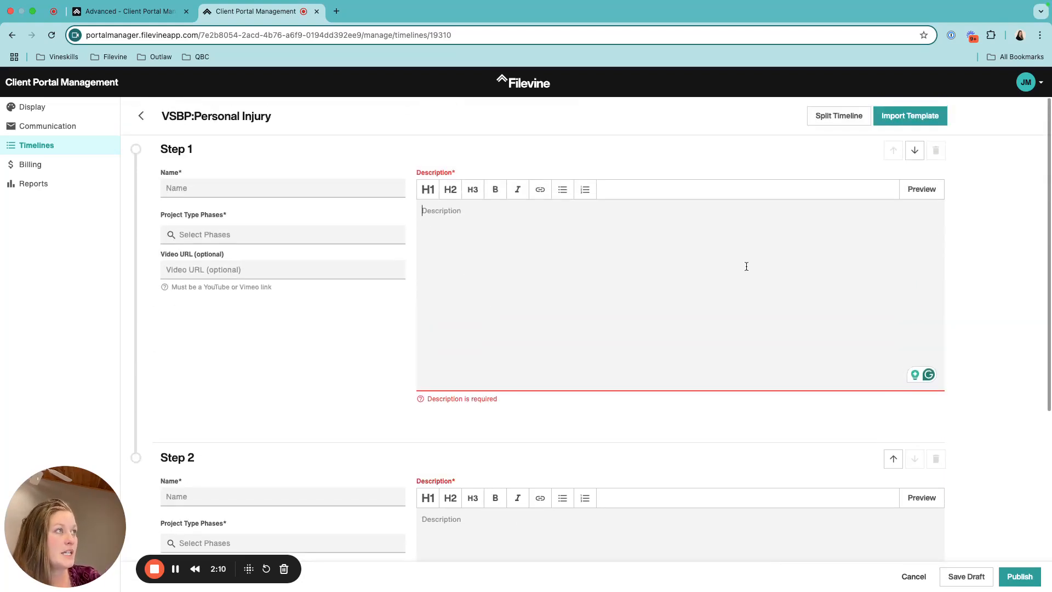
click(175, 569)
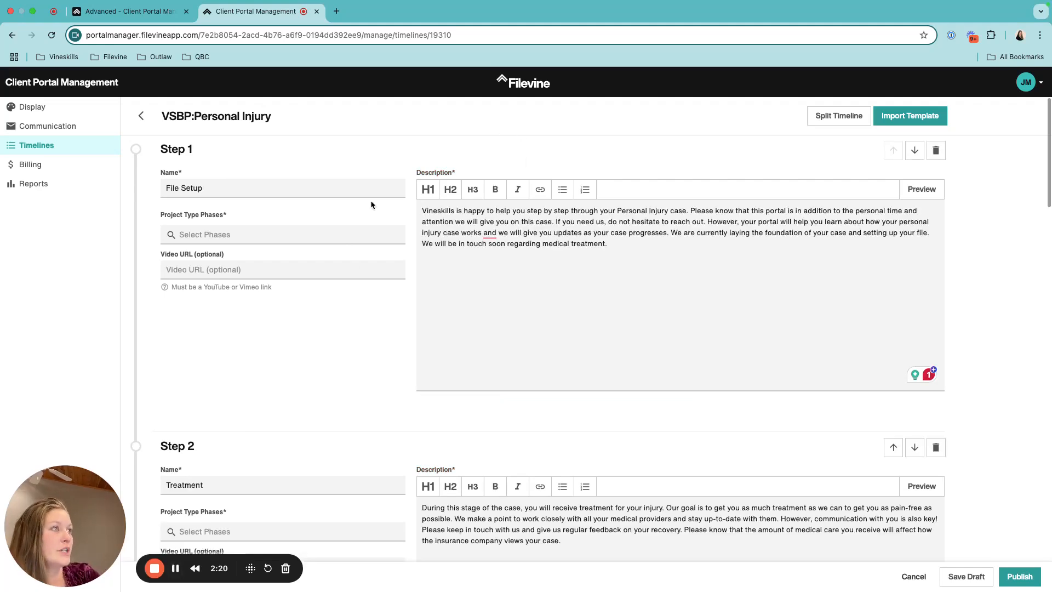
Review Step 1's File Setup name and its description paragraph
click(231, 190)
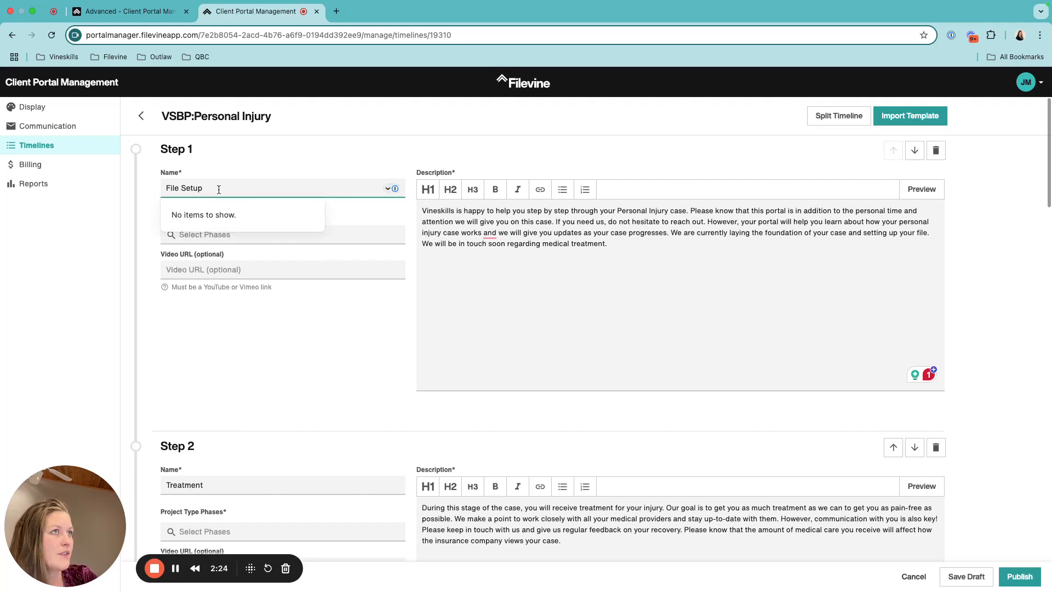
click(367, 218)
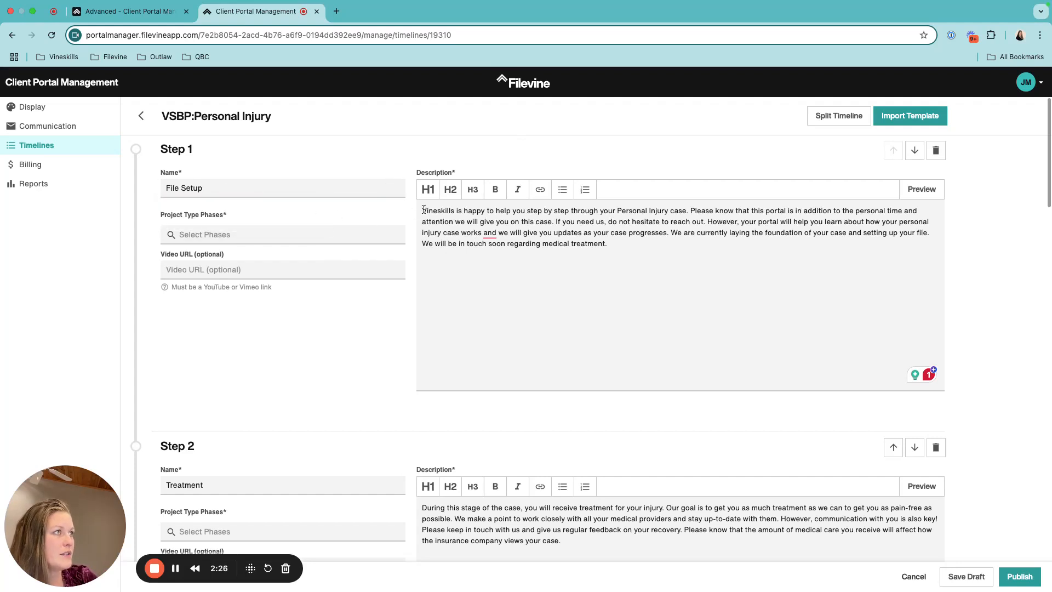
drag(424, 210, 637, 246)
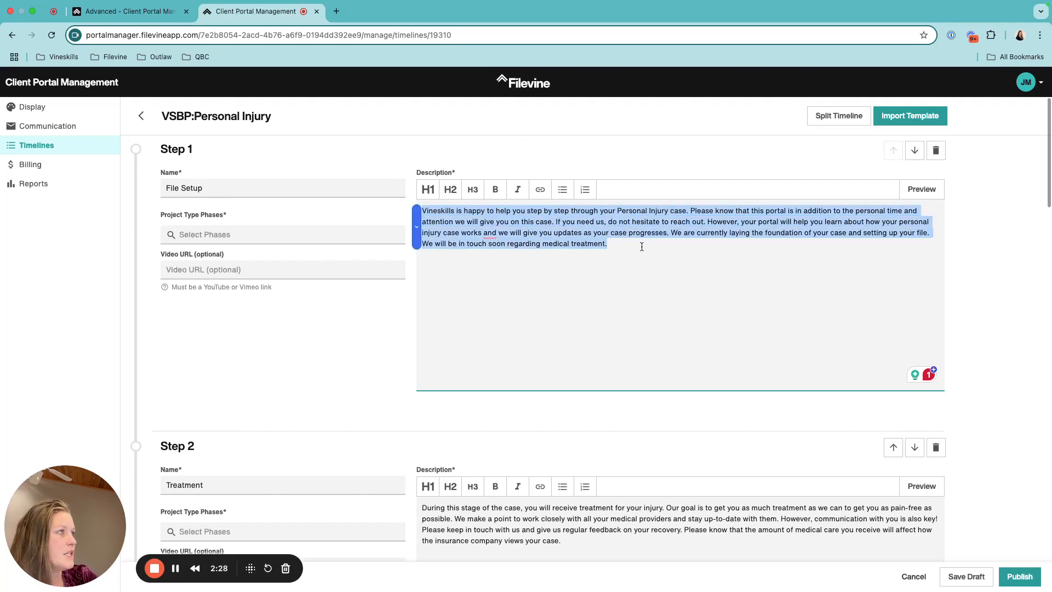
click(641, 247)
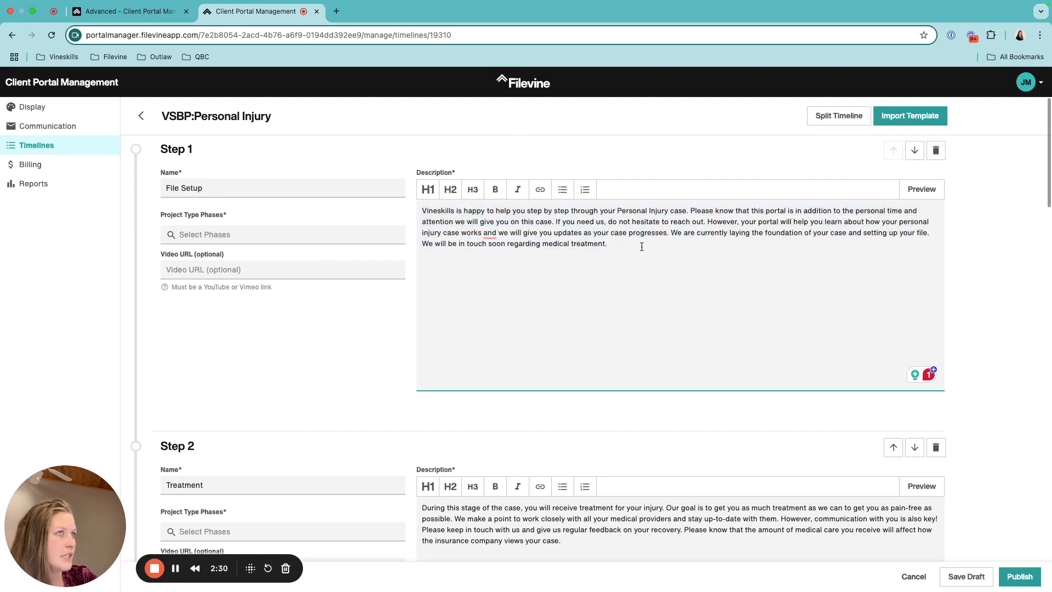
Link Step 1 File Setup to the File Set-Up project phase
click(256, 235)
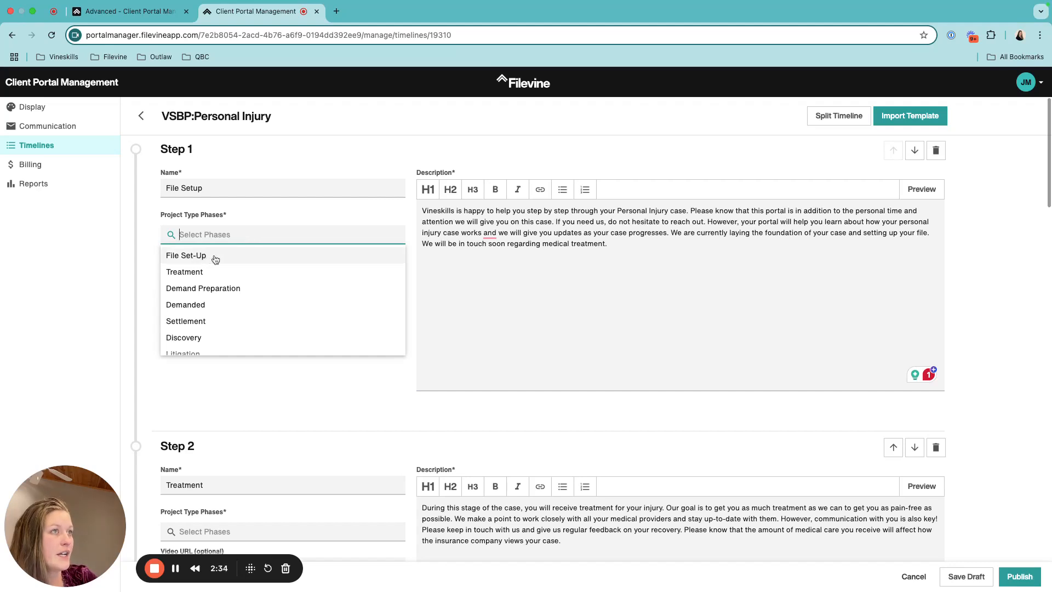
click(215, 259)
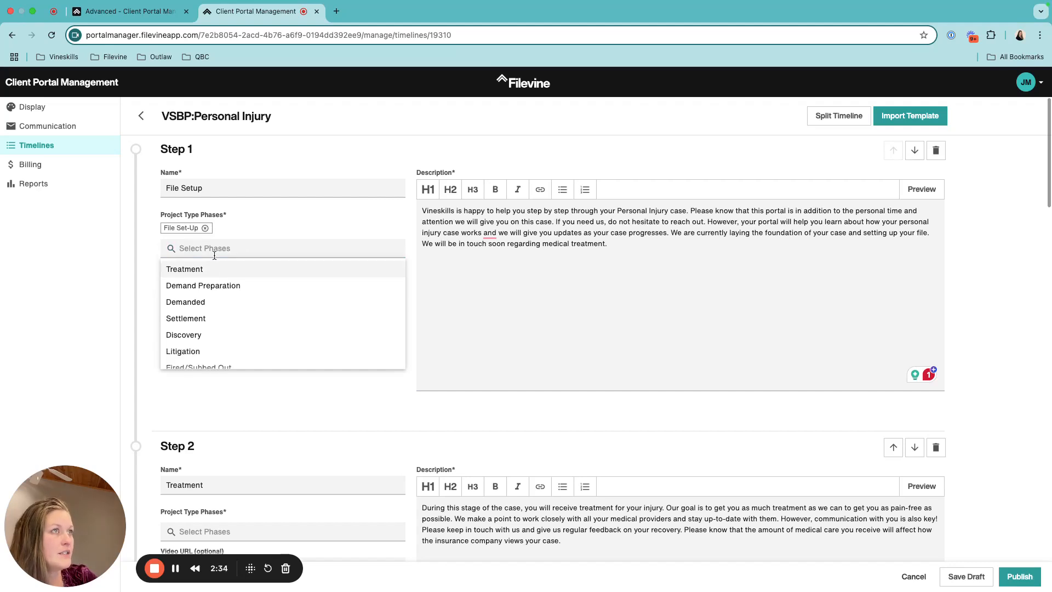
click(260, 233)
scroll(452, 291, down, 2)
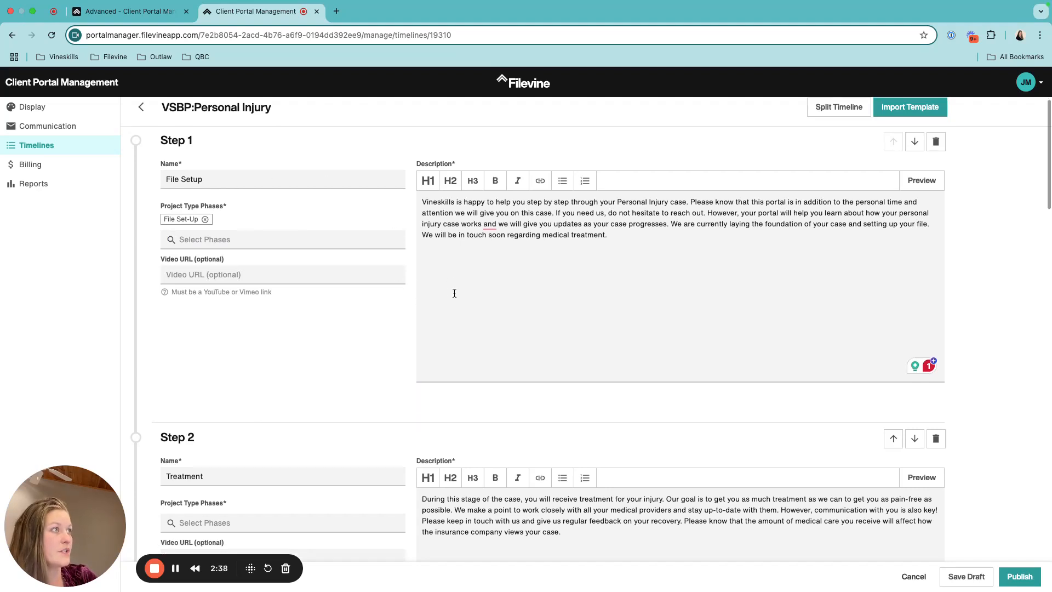
scroll(454, 293, down, 5)
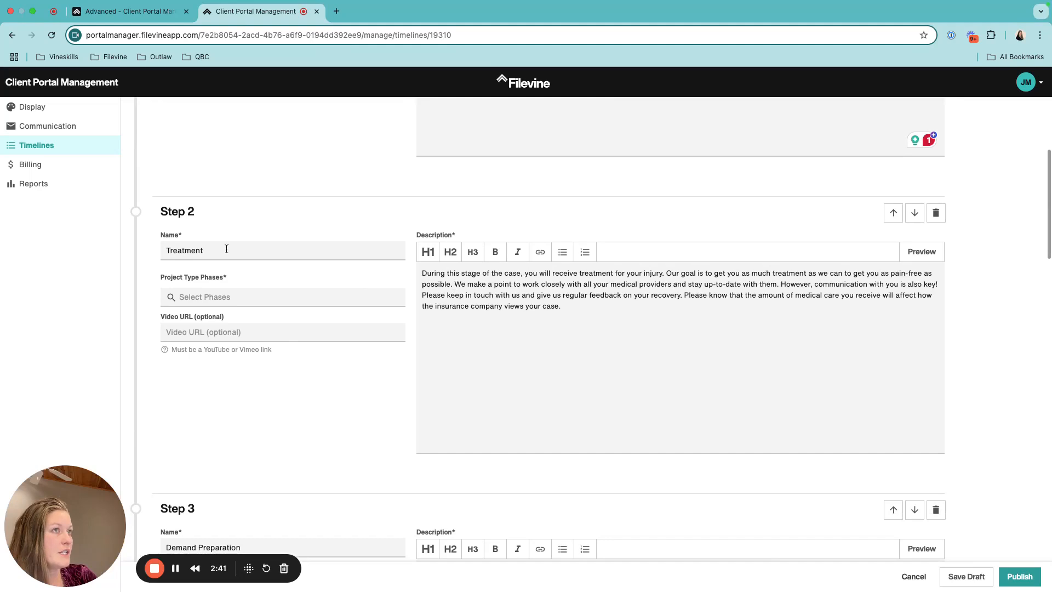
Link Step 2 Treatment to the Treatment phase
click(234, 296)
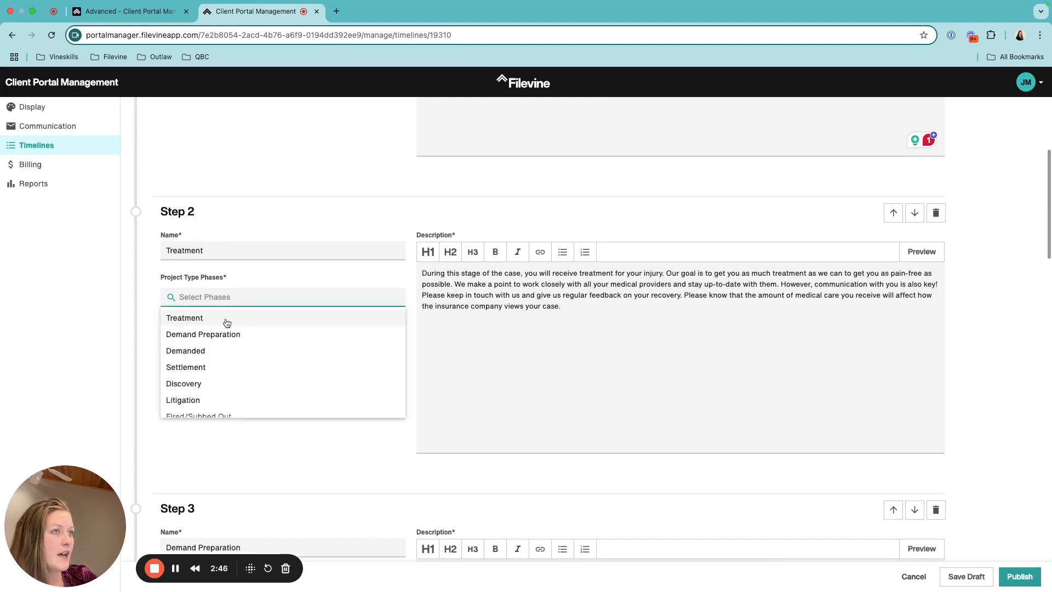
scroll(224, 323, up, 1)
scroll(224, 365, down, 3)
scroll(223, 363, up, 3)
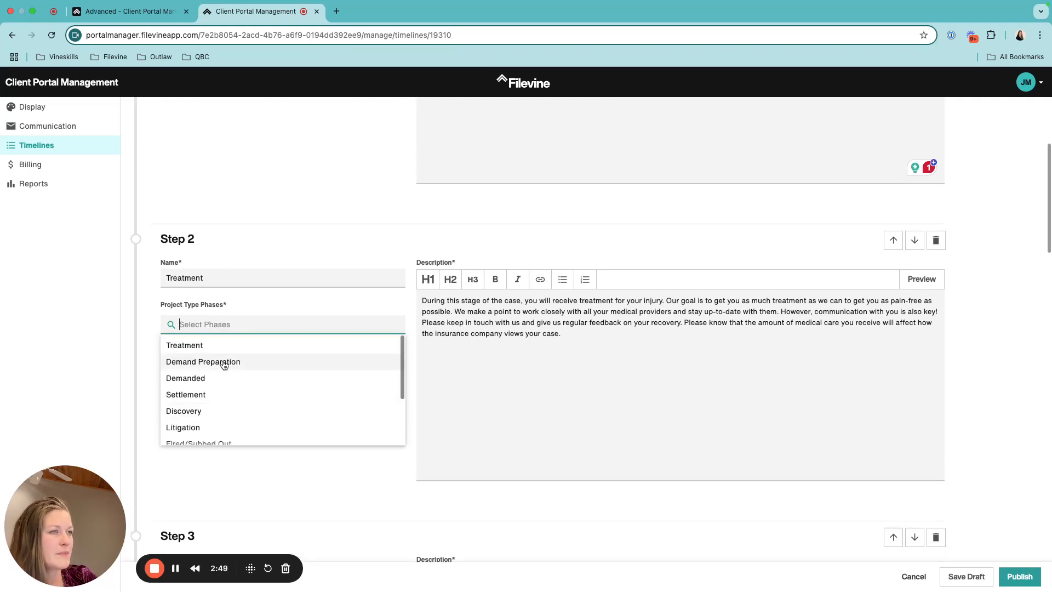
click(177, 350)
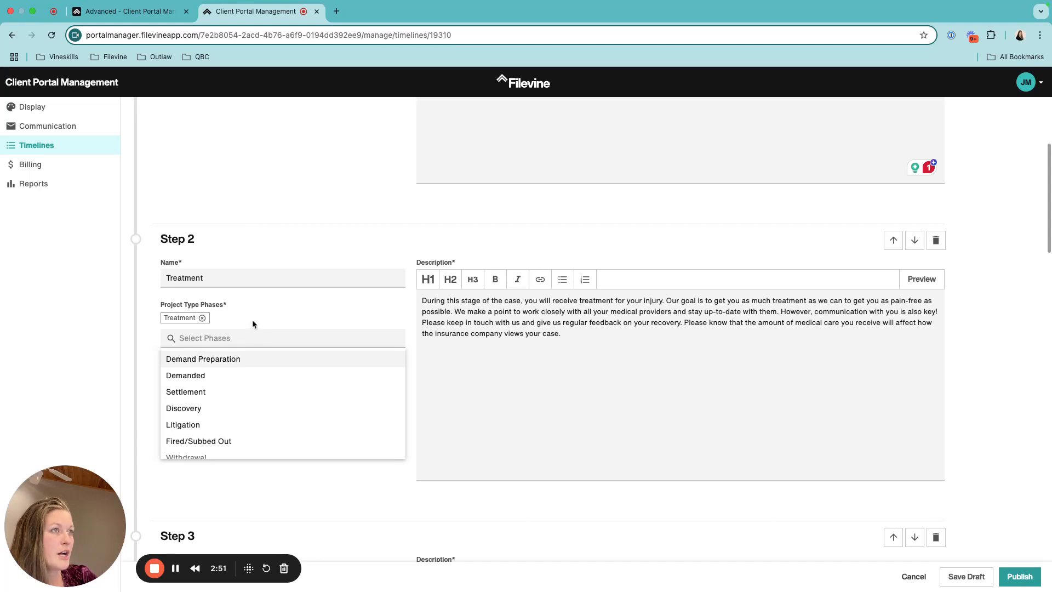
click(532, 370)
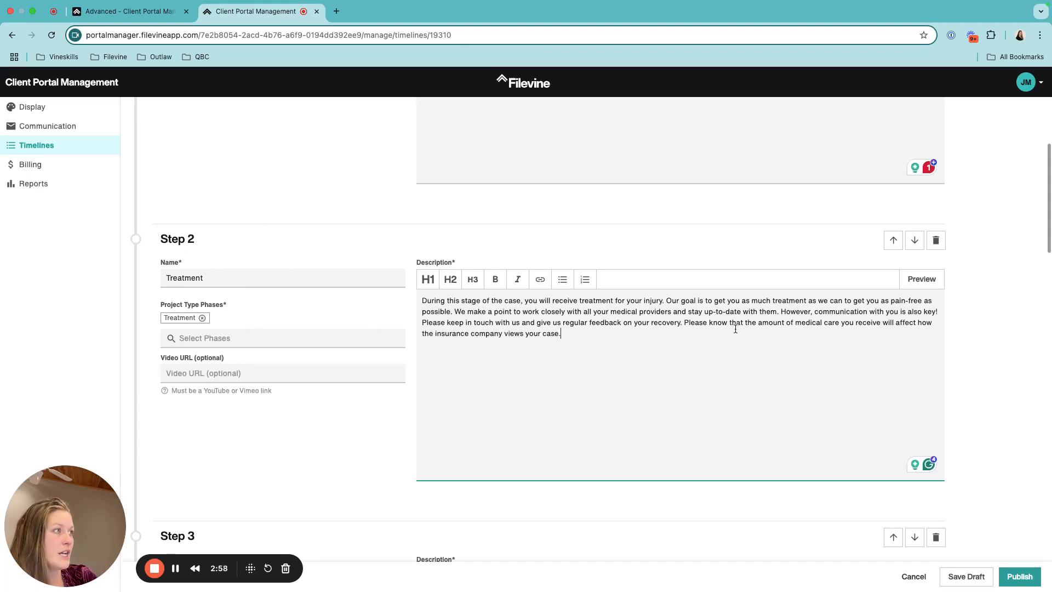
Review Step 2's description and optional Video URL field, then the remaining steps through Step 7
drag(564, 333, 420, 311)
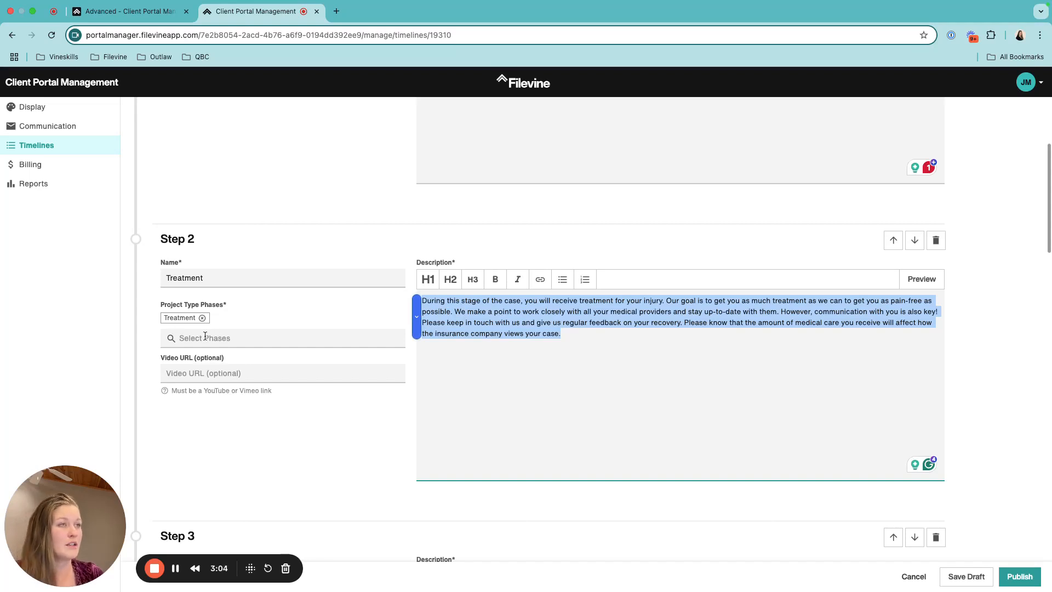
click(176, 569)
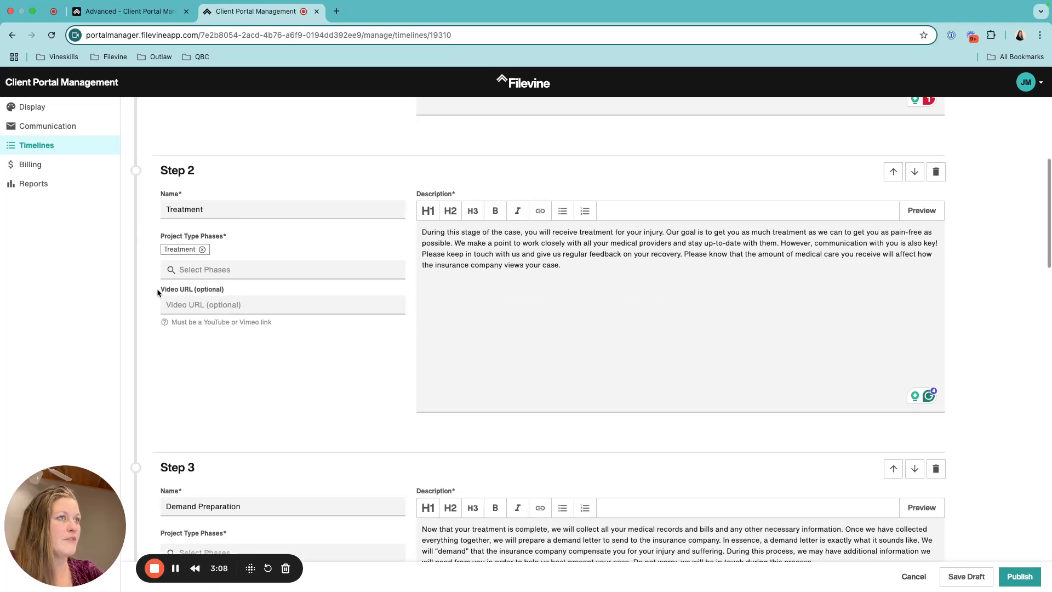
drag(156, 288, 223, 291)
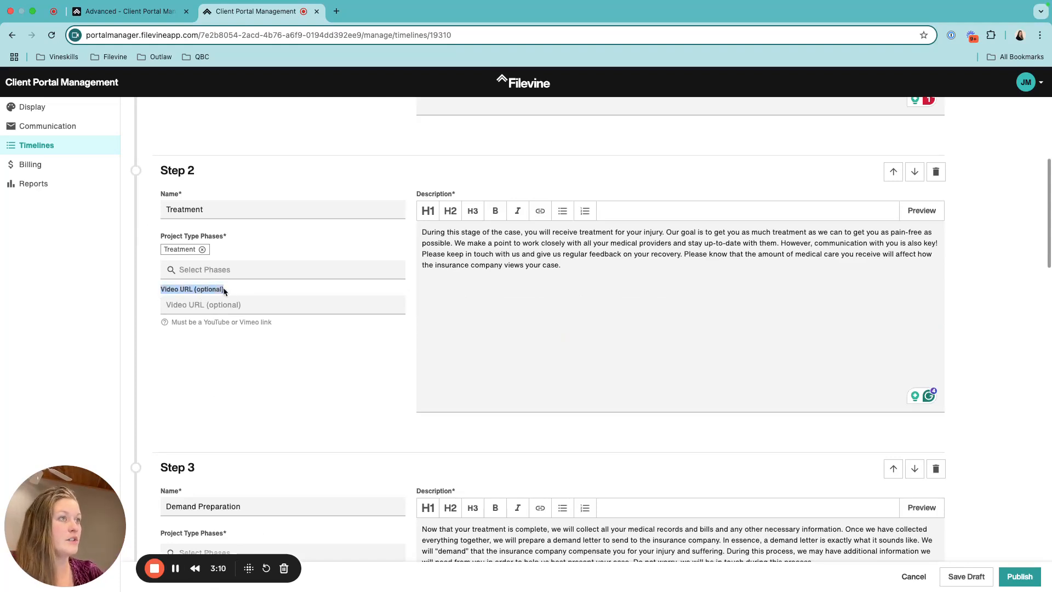
click(276, 306)
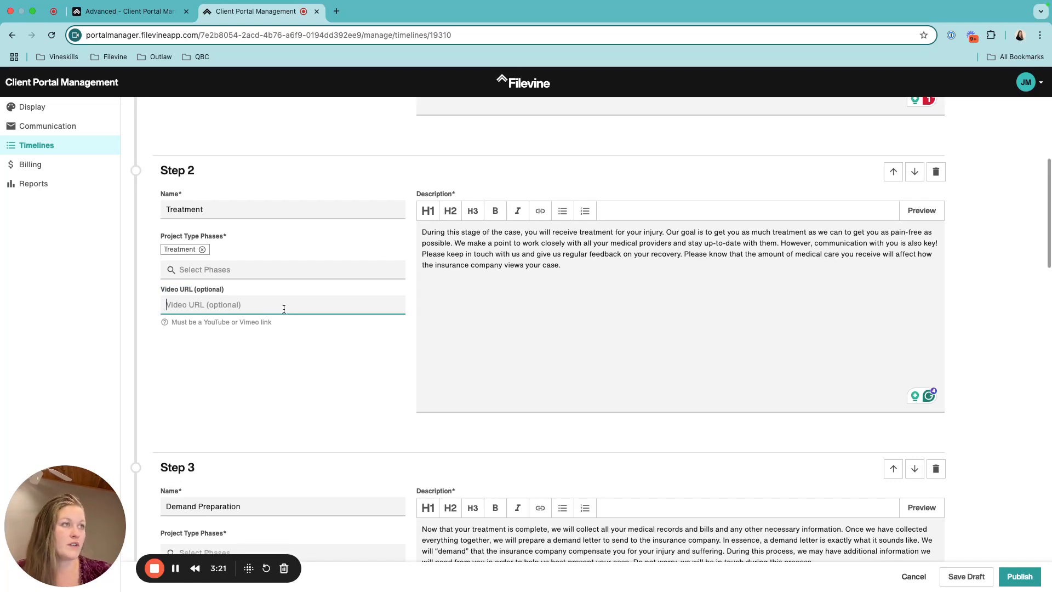
drag(163, 322, 233, 323)
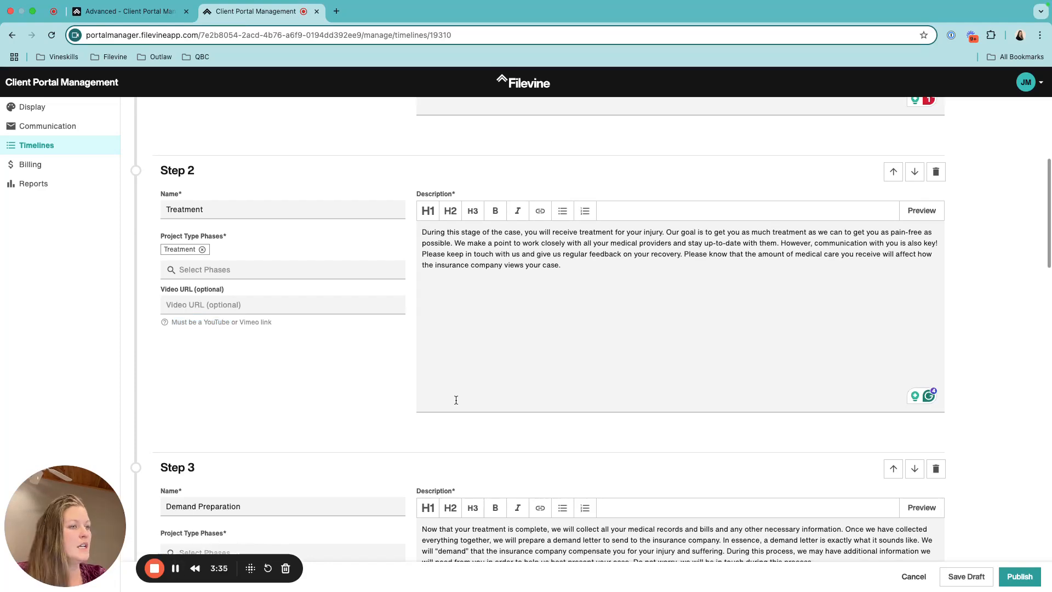
scroll(313, 360, down, 5)
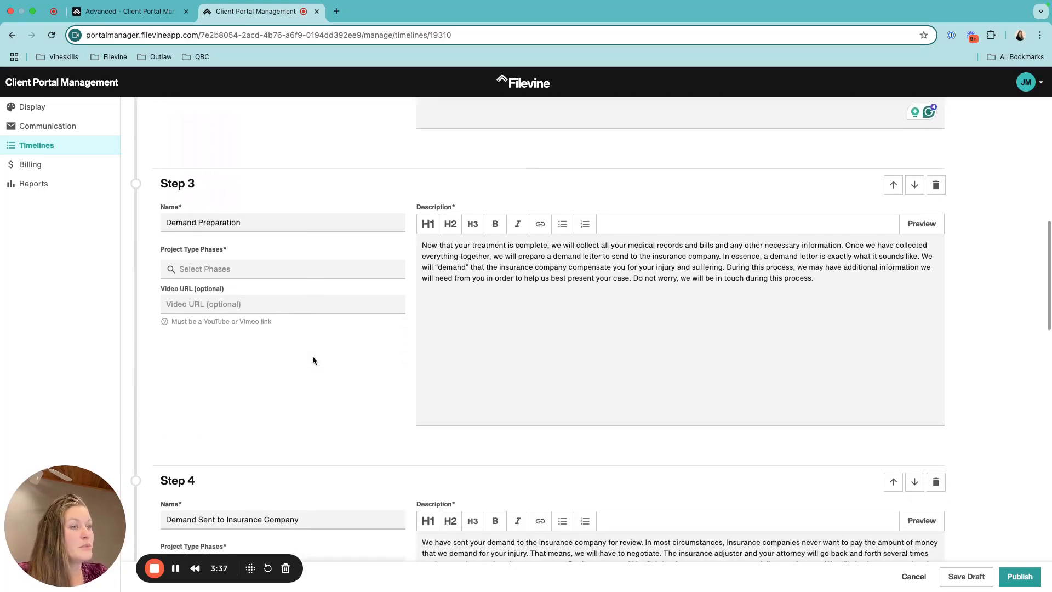
scroll(313, 360, down, 18)
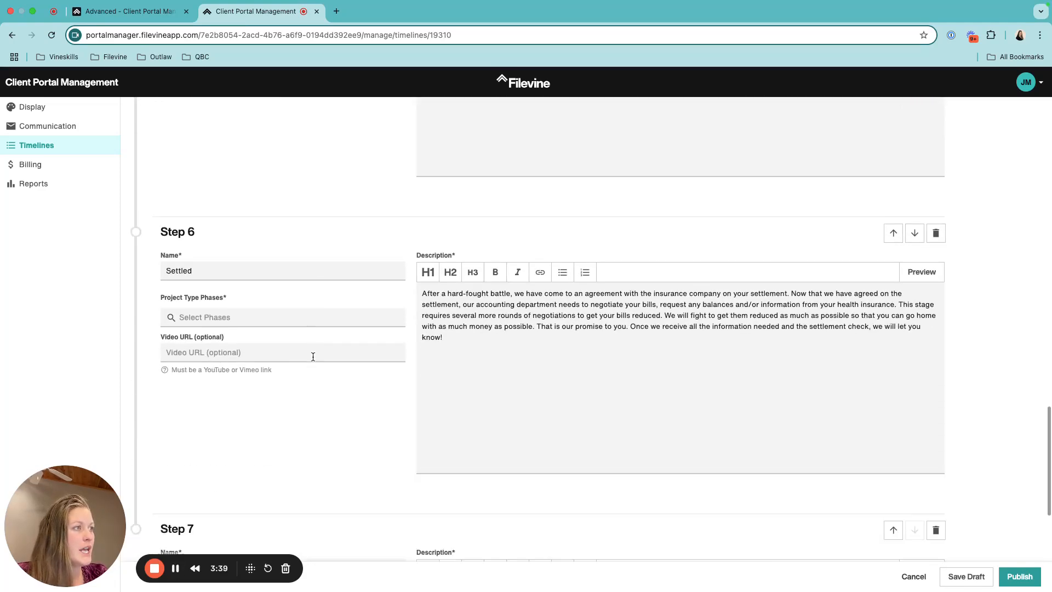
scroll(313, 359, down, 2)
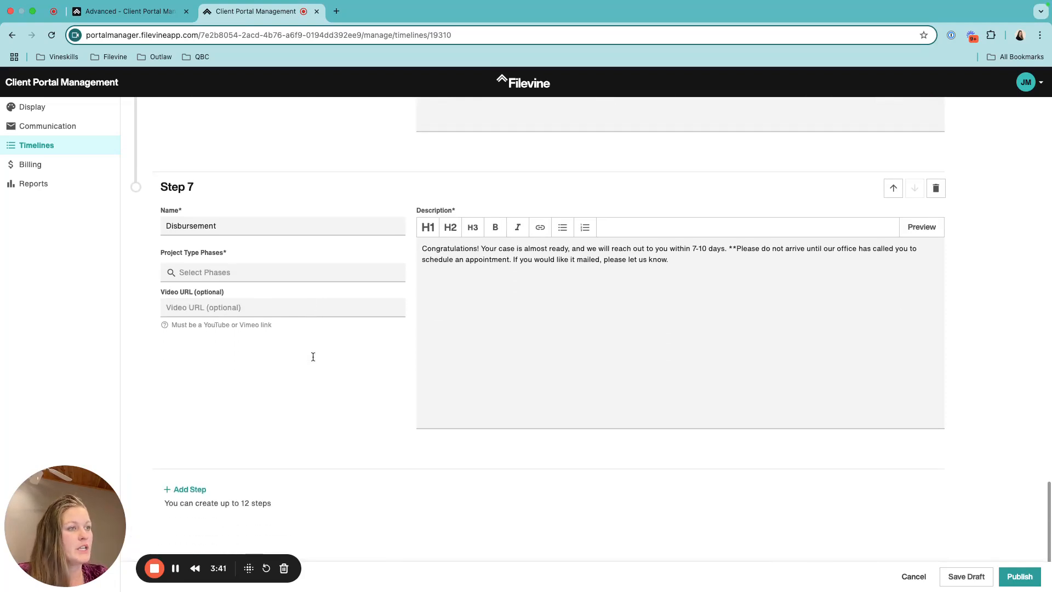
scroll(313, 360, up, 20)
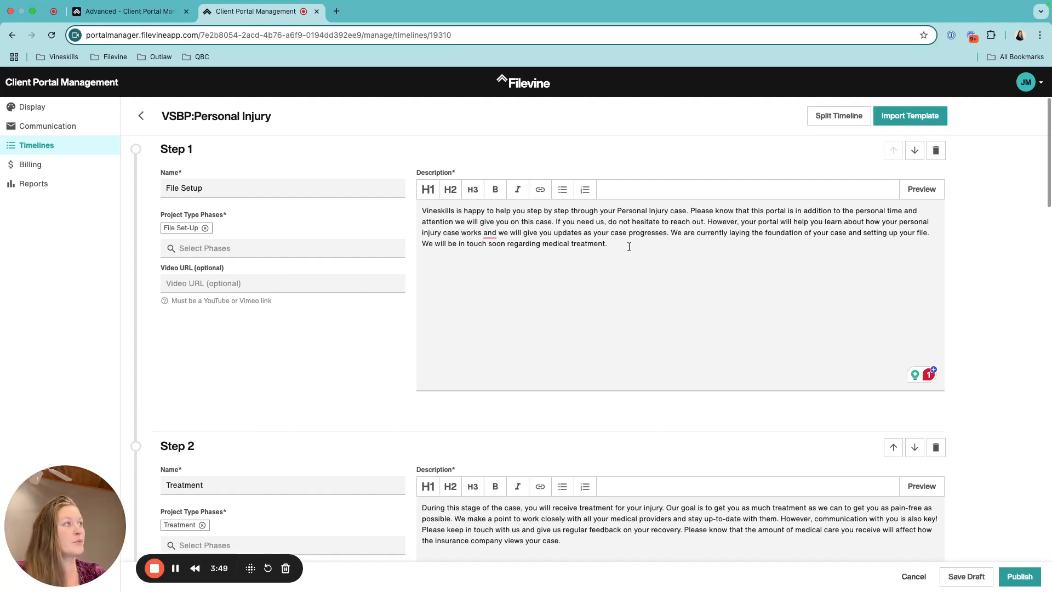
Split the Personal Injury timeline by the Intake custom field Incident Type
click(844, 123)
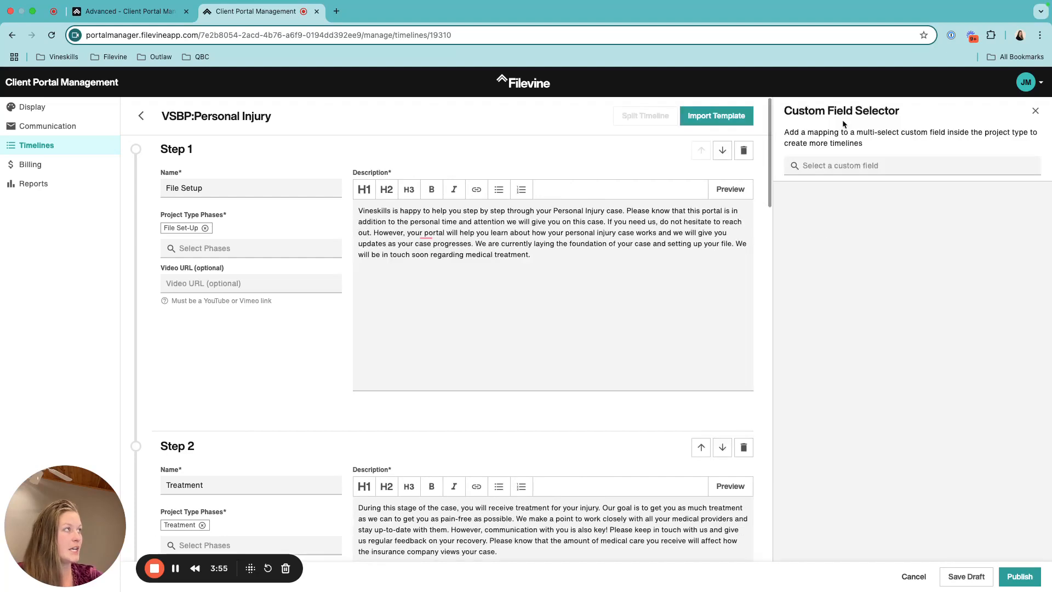
click(849, 166)
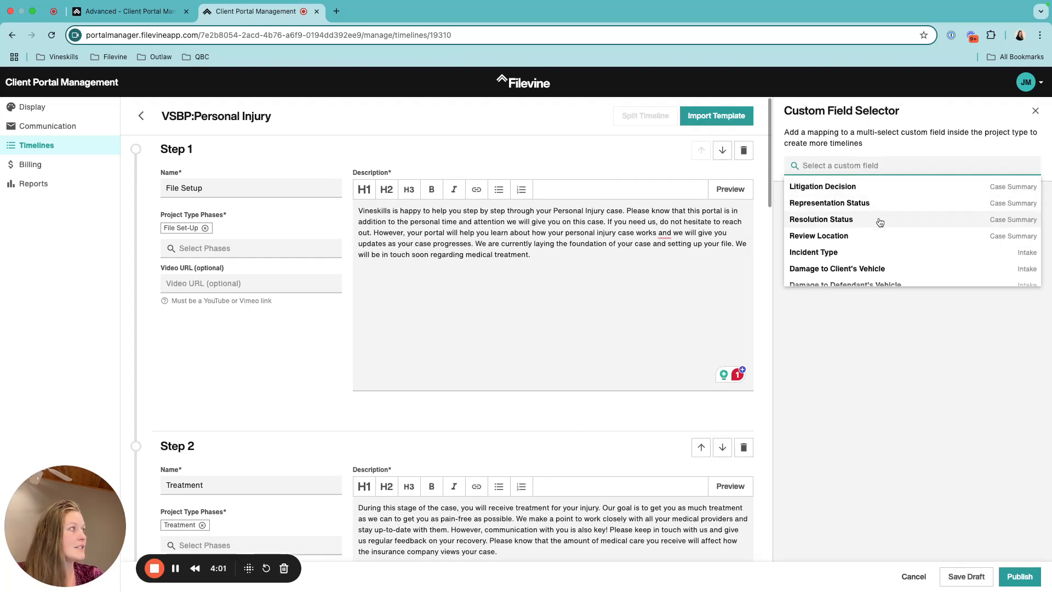
scroll(876, 239, down, 2)
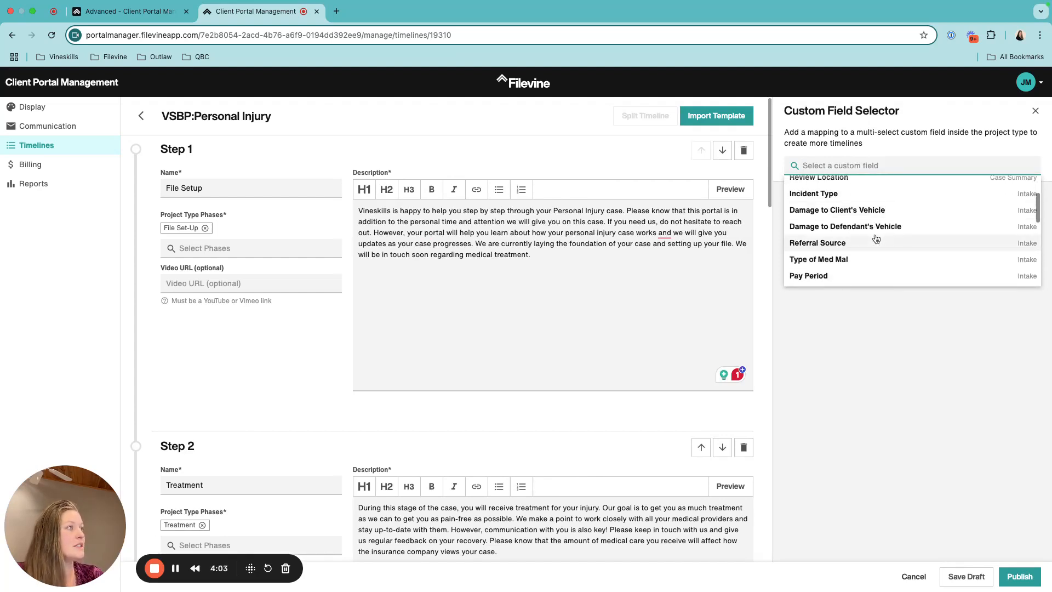
scroll(876, 240, up, 2)
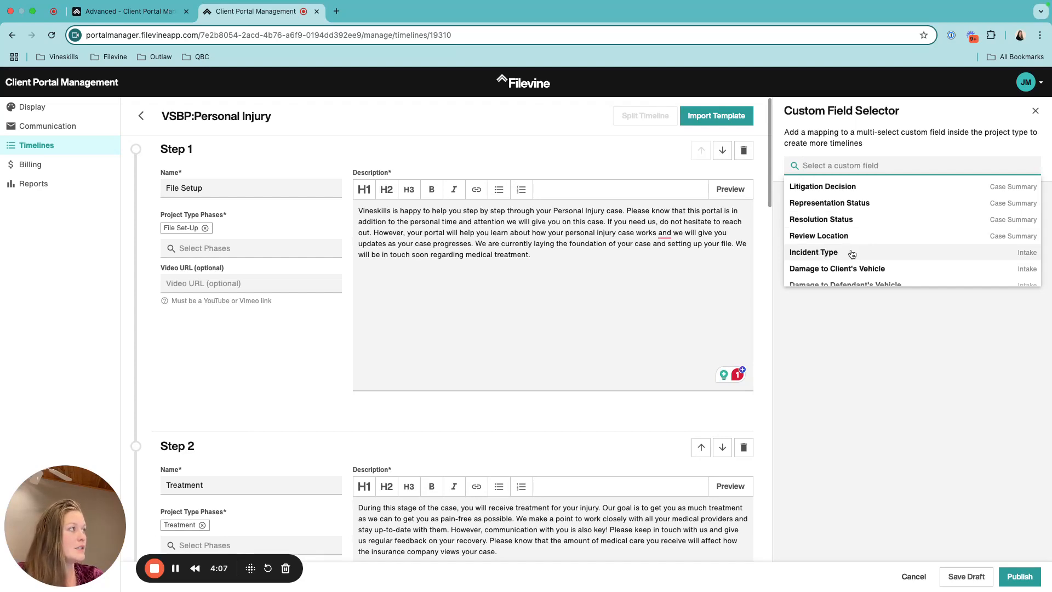
click(994, 253)
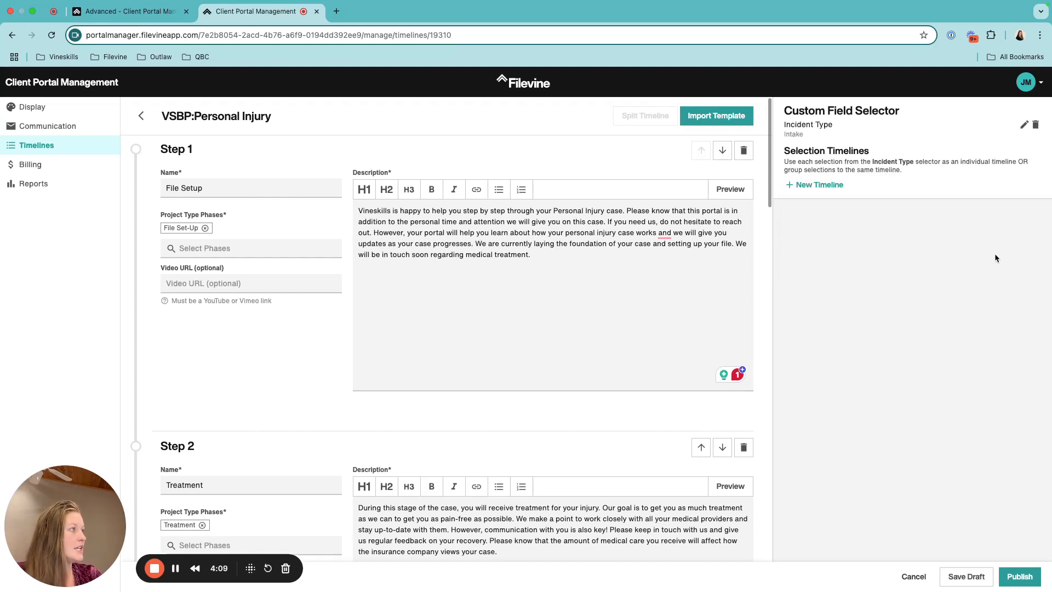
Start a new selection timeline, dismiss the empty name suggestions, and note Incident Type's Intake source
click(830, 185)
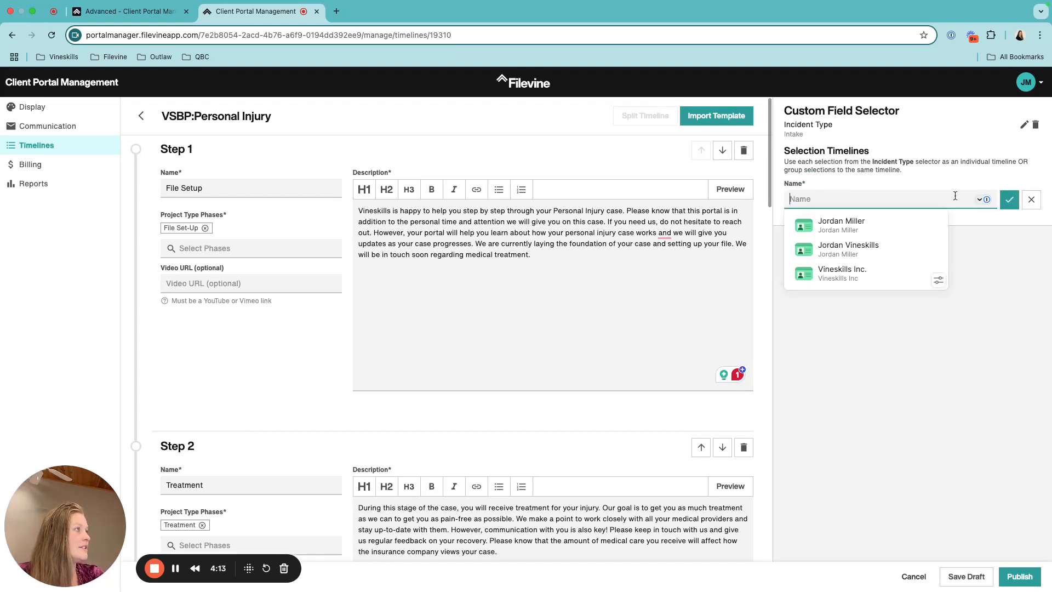
click(990, 244)
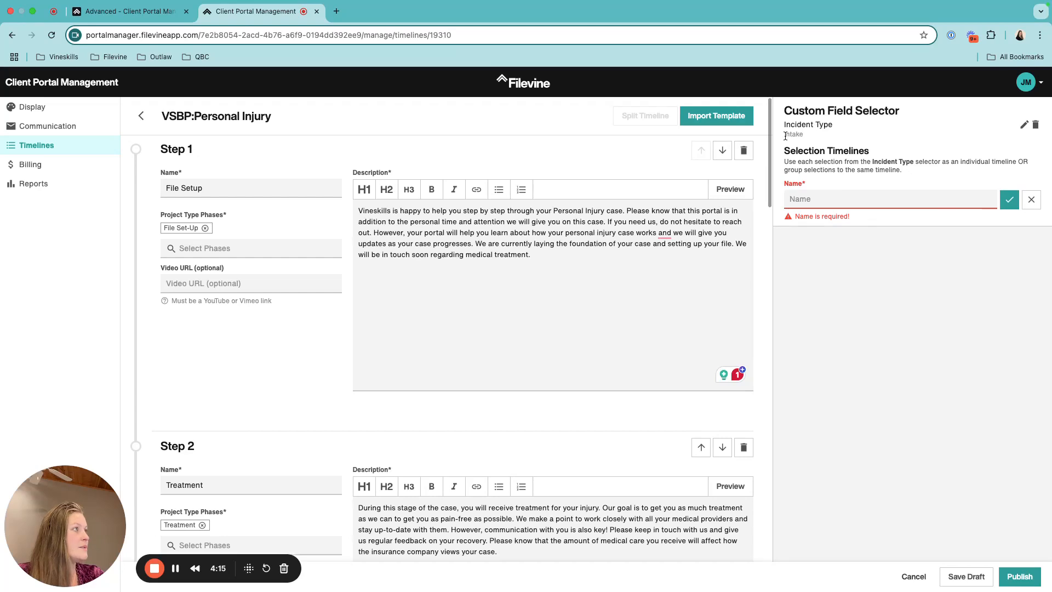
drag(804, 134, 786, 146)
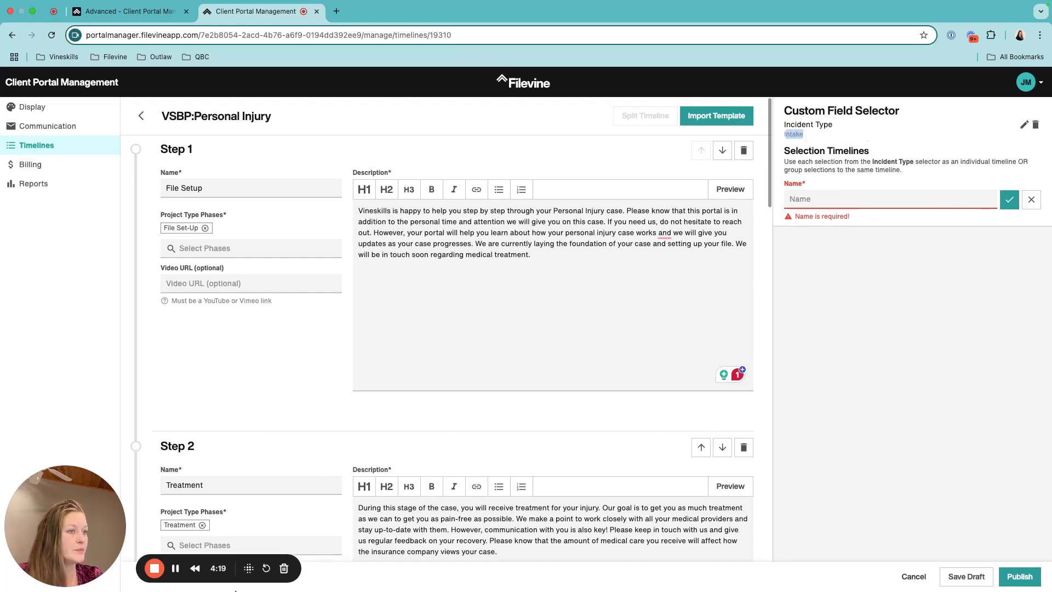
click(175, 568)
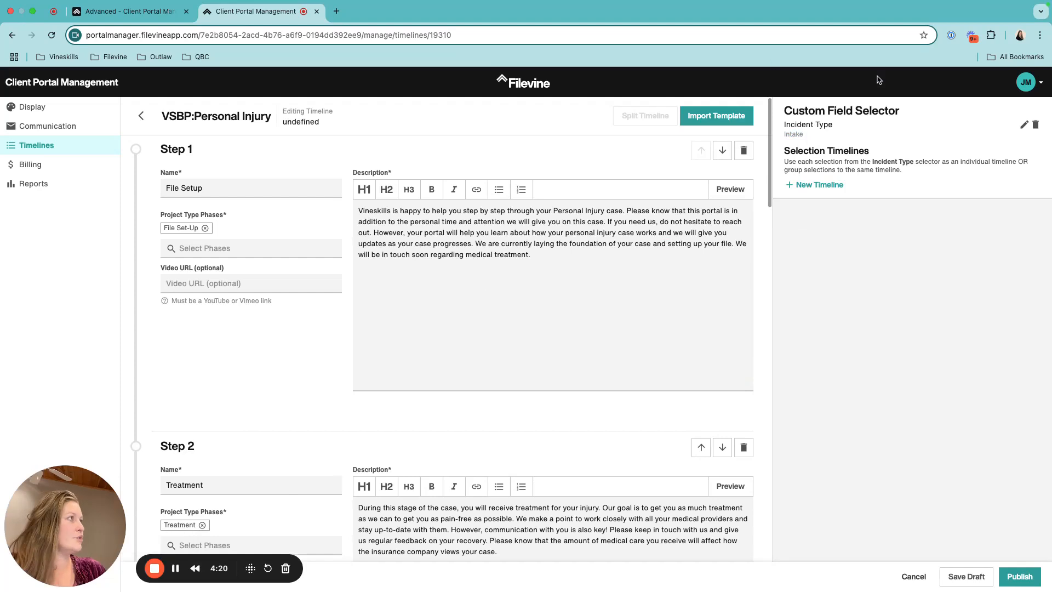
Add an MVA selection timeline
click(806, 186)
text(MVA)
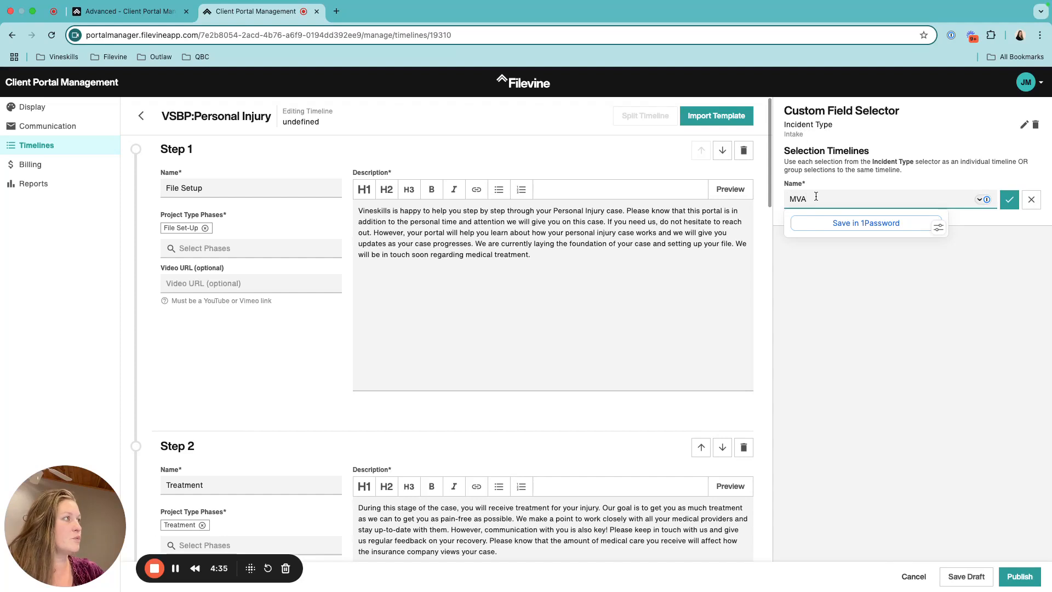
click(1009, 199)
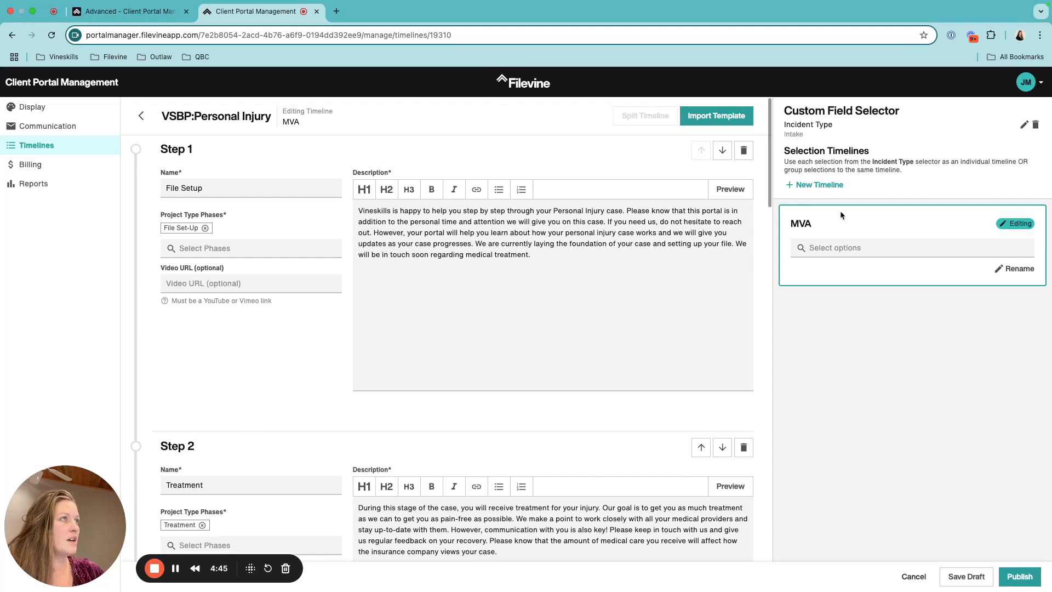
Add a second selection timeline named Premise
click(817, 188)
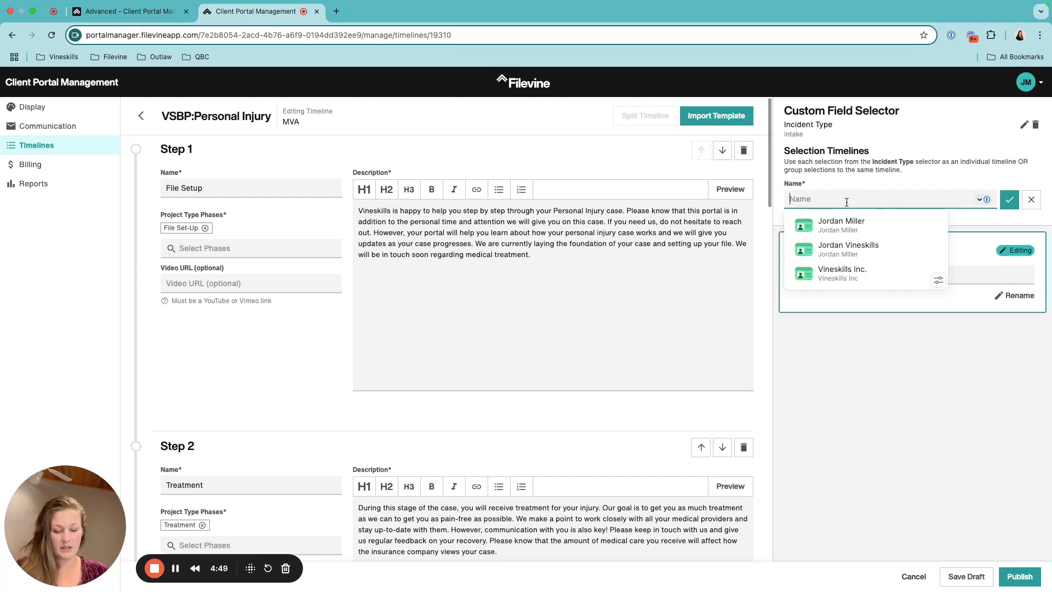
text(Premise)
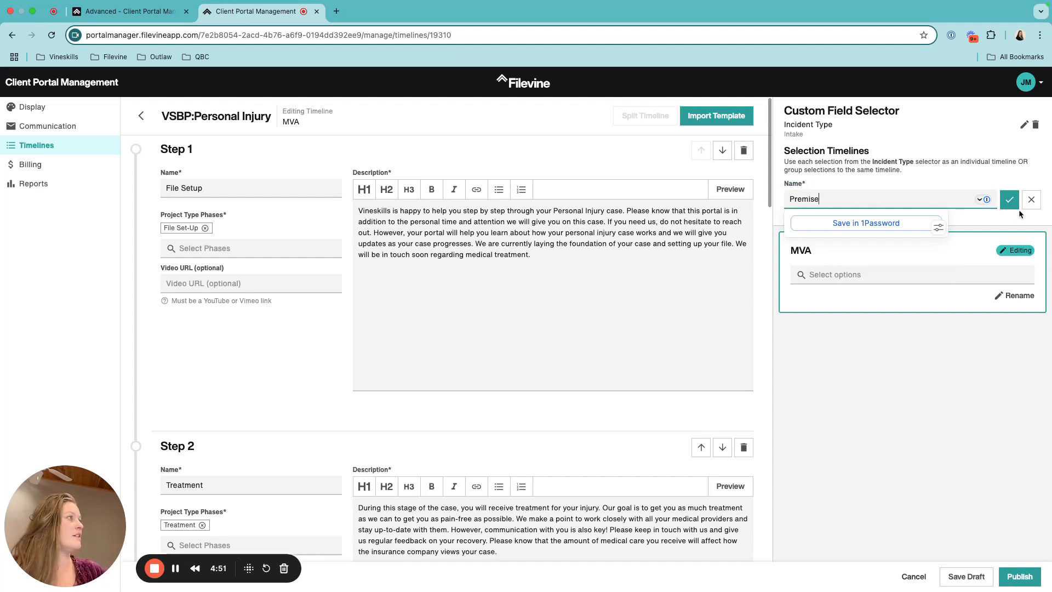
click(1012, 202)
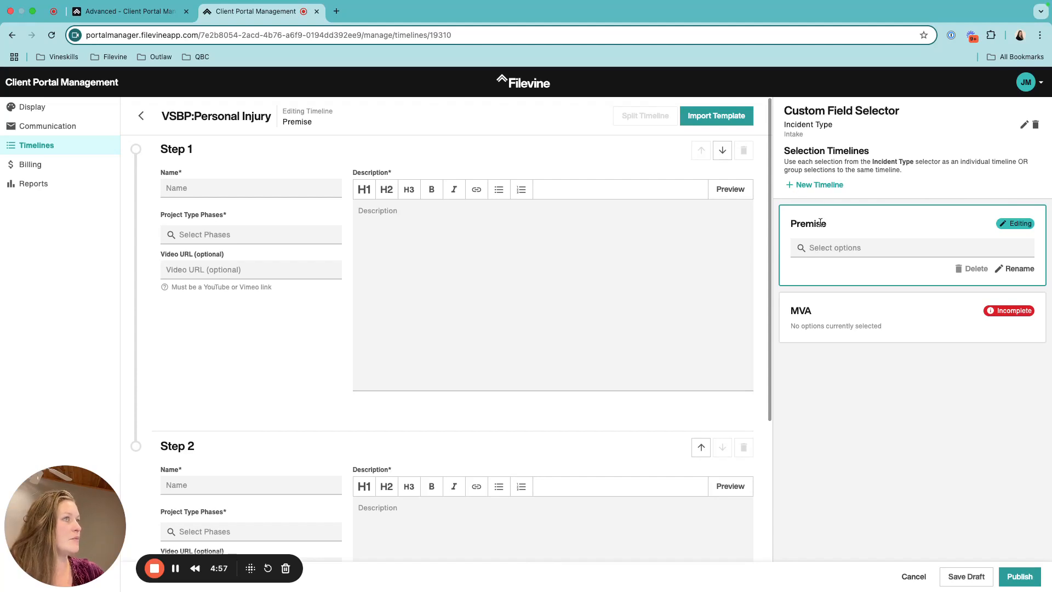
Copy MVA's Step 1 description into Premise's Step 1 description
click(195, 187)
click(438, 239)
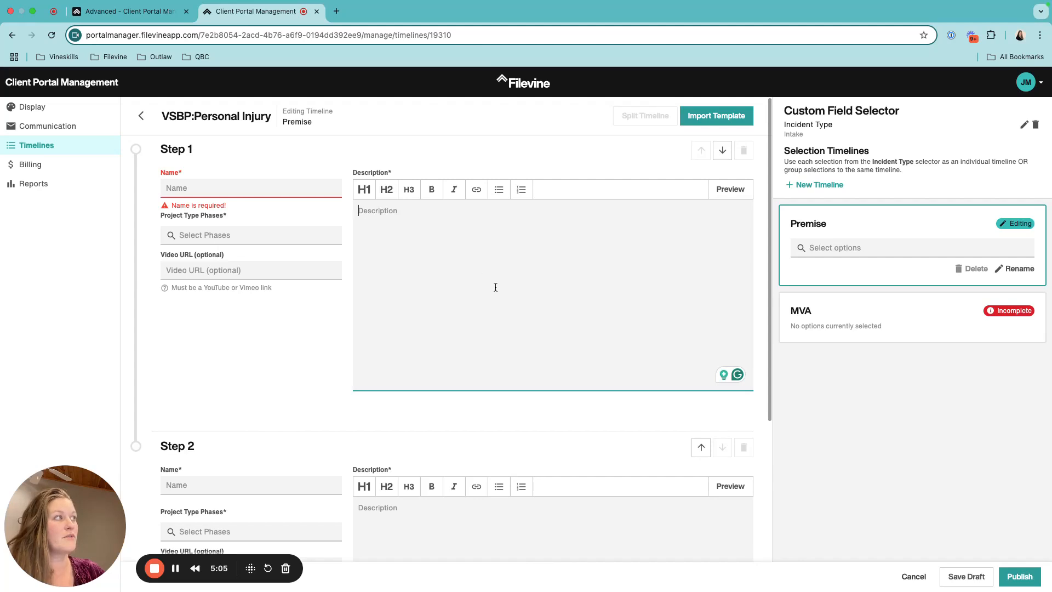
click(815, 323)
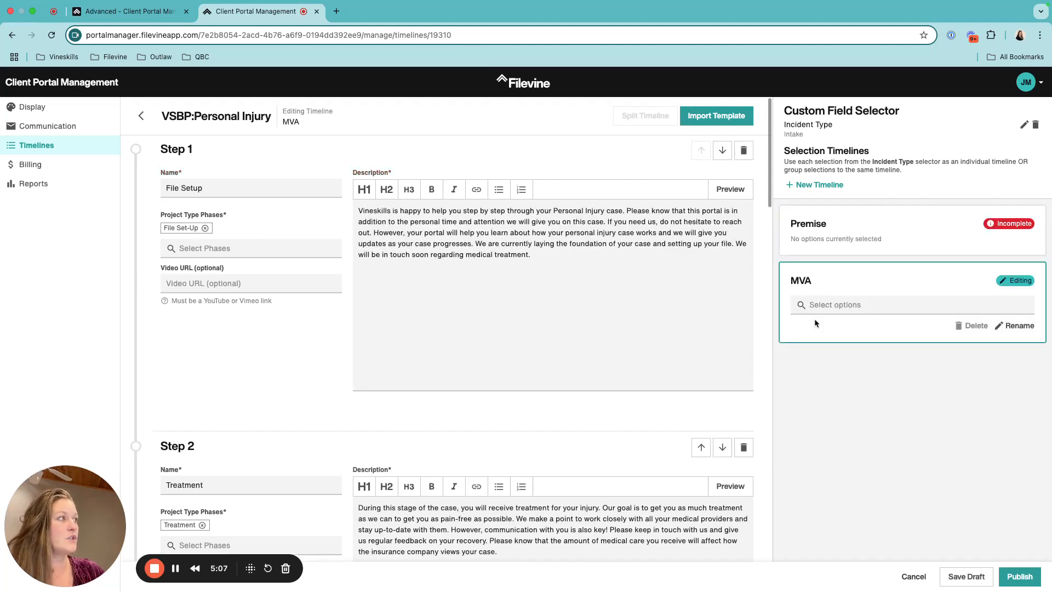
click(555, 255)
key(super+a)
key(ctrl+c)
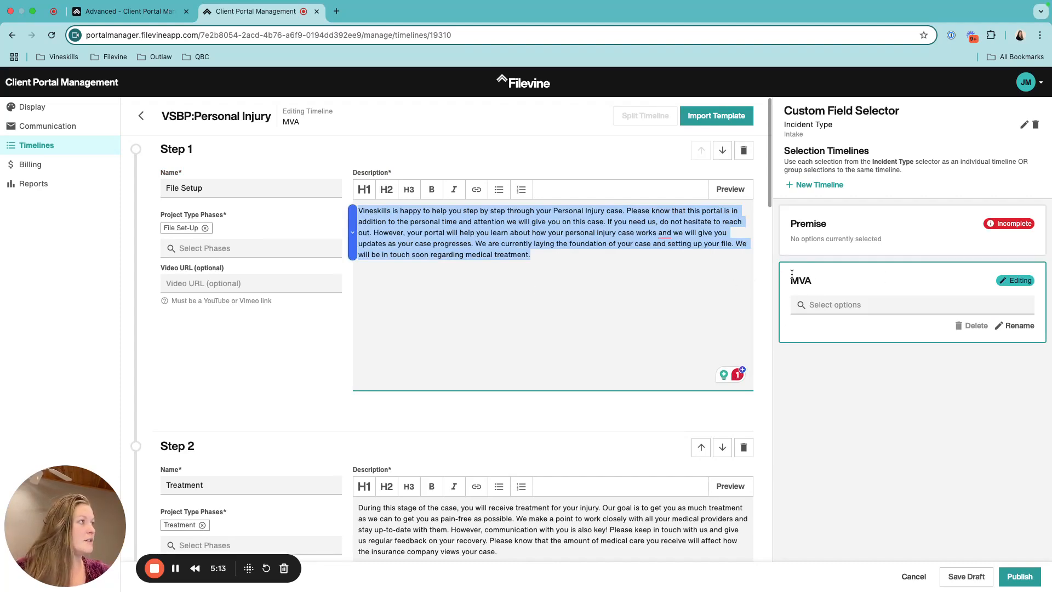
click(884, 221)
click(380, 226)
key(ctrl+v)
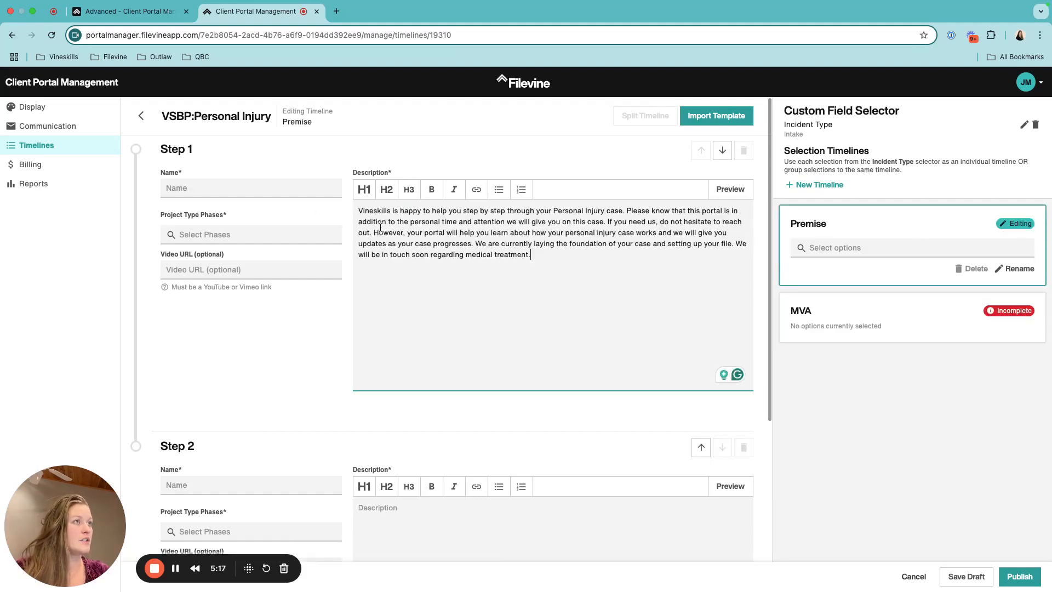
Name Premise's Step 1 File Setup and link it to the File Set-Up phase
click(284, 187)
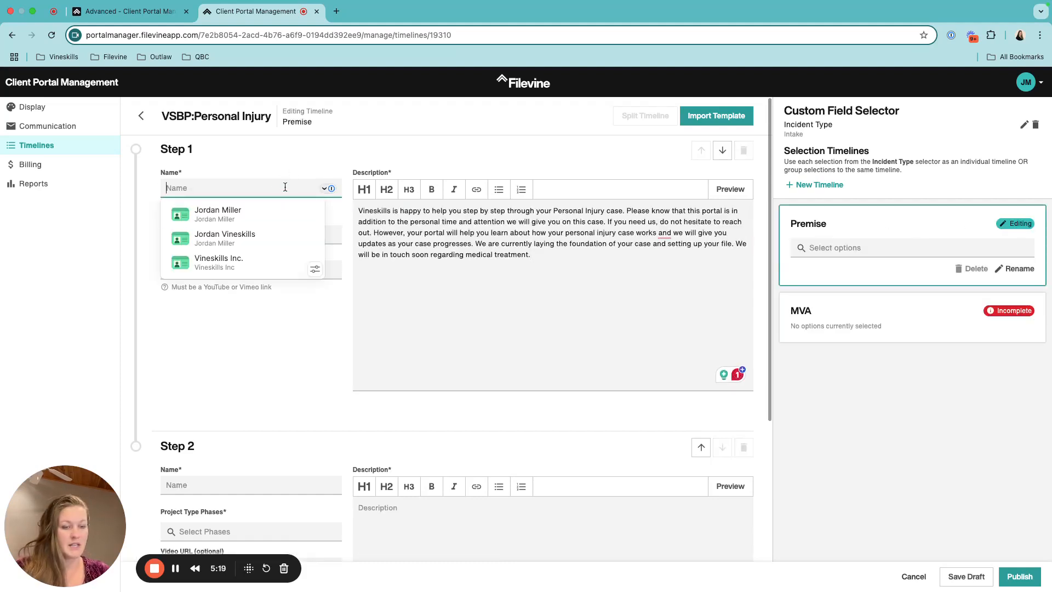
text(Fle)
text(ile)
text( Setup)
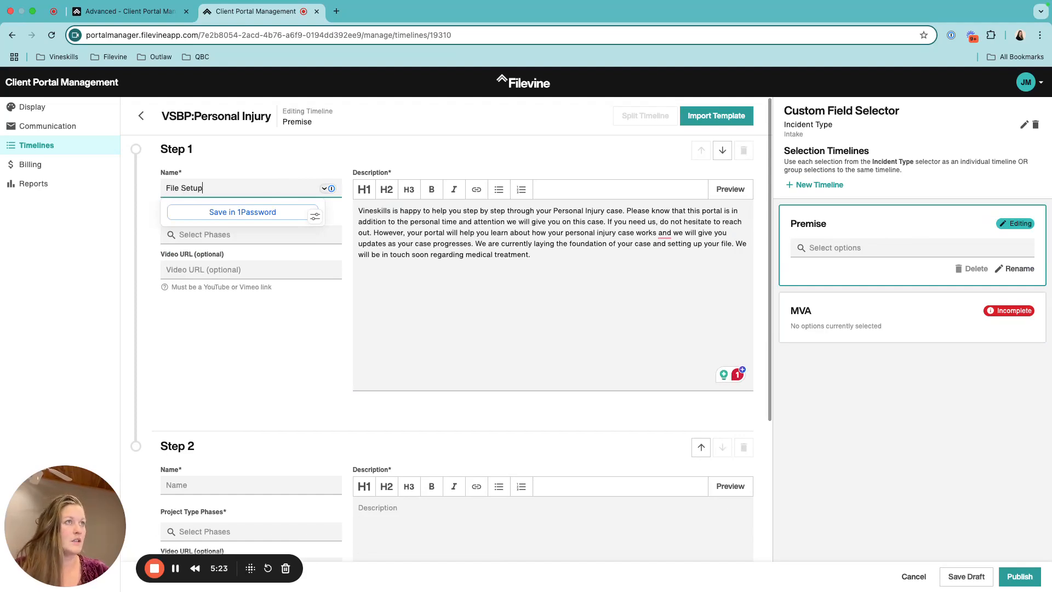
click(546, 332)
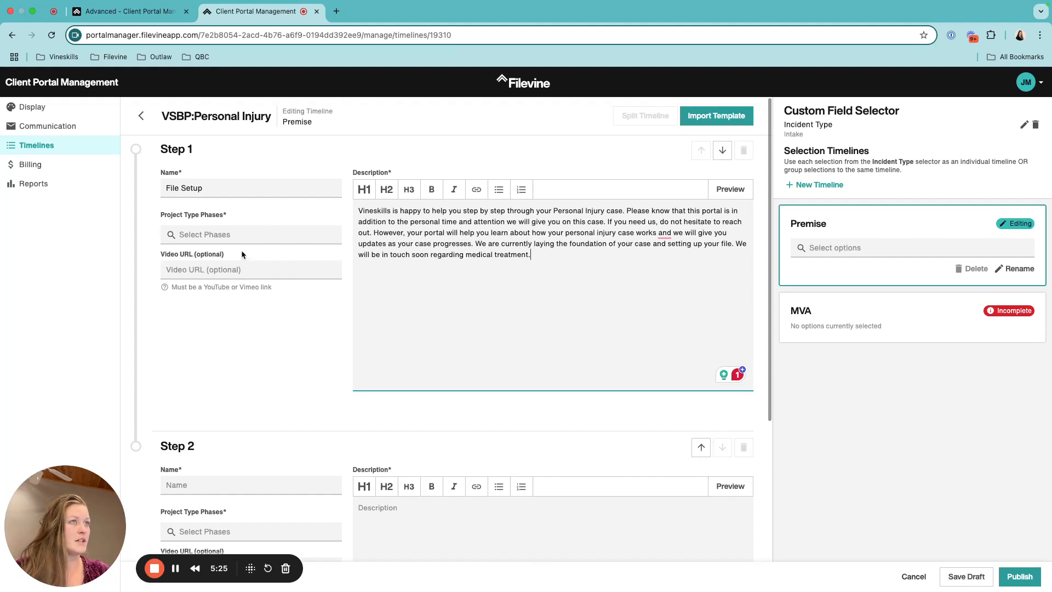
click(217, 235)
click(224, 270)
click(202, 228)
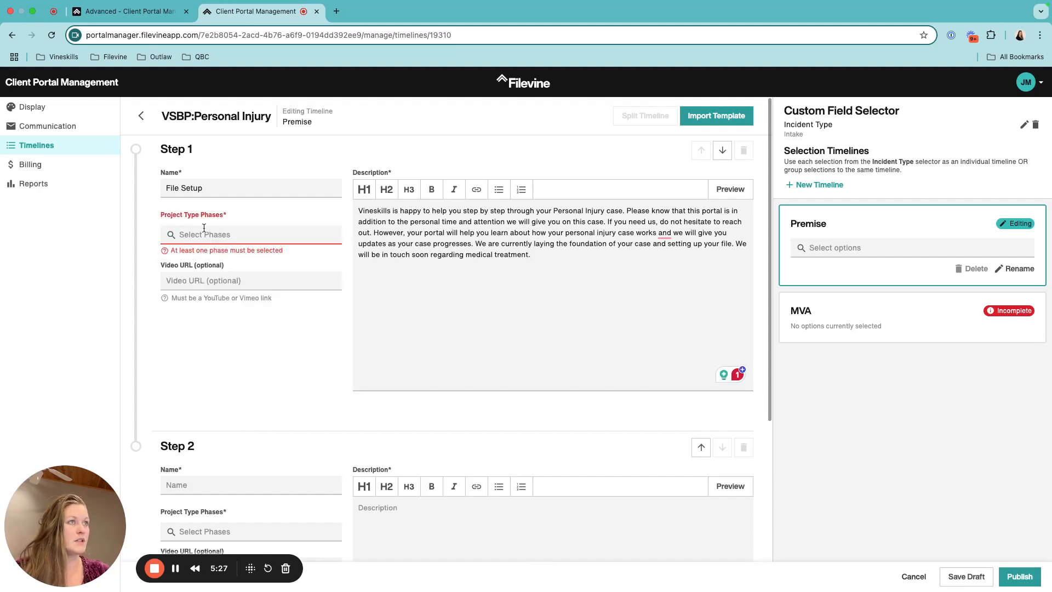
click(206, 236)
click(209, 261)
click(468, 303)
scroll(381, 375, down, 5)
Switch from Premise to the MVA timeline and look through its steps down to Step 7 Disbursement
click(383, 309)
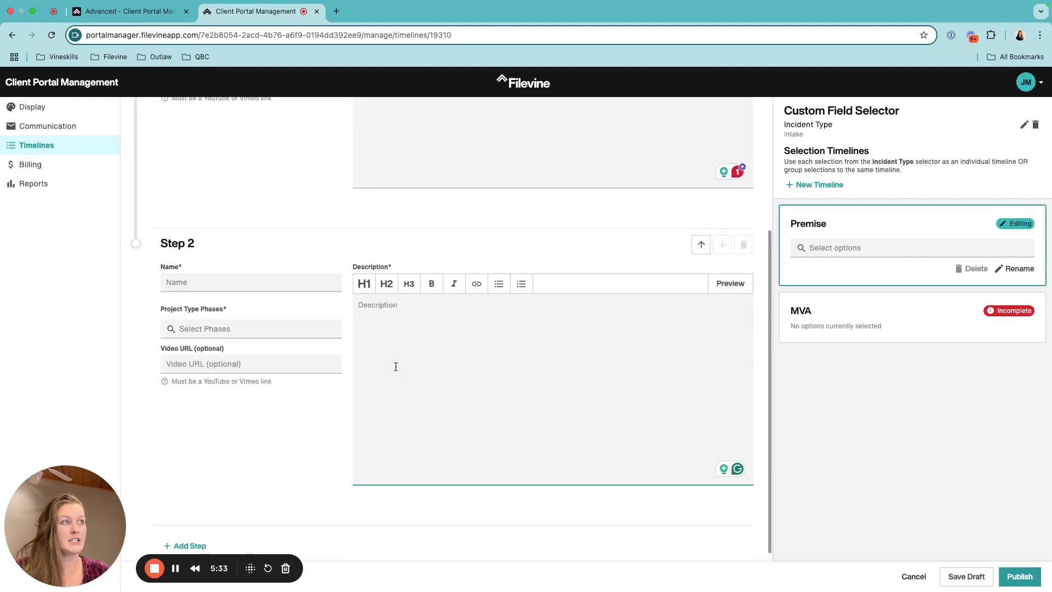
click(876, 311)
scroll(569, 381, down, 1)
scroll(569, 381, up, 6)
scroll(568, 380, down, 1)
scroll(568, 380, up, 8)
scroll(650, 267, up, 10)
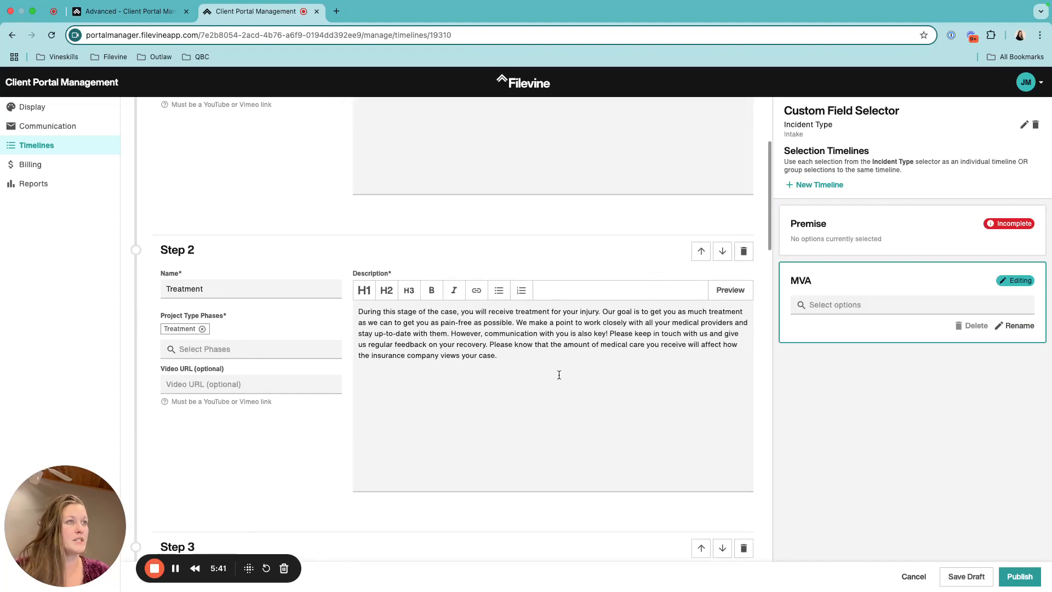
scroll(558, 370, down, 20)
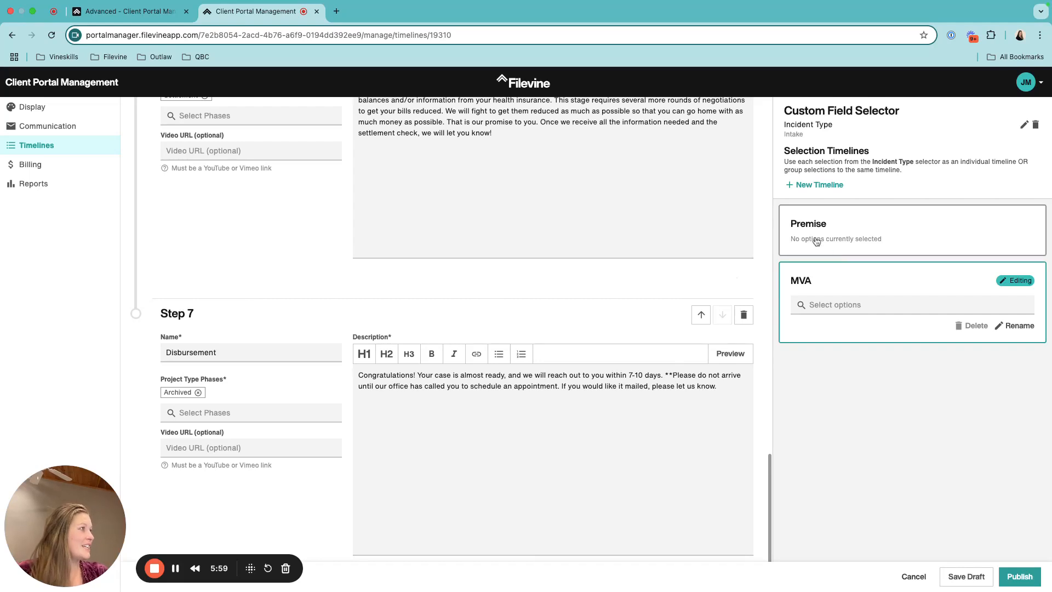
Start publishing and review the unmapped Motor Vehicle Collision and Premise Liability incident types
click(1020, 577)
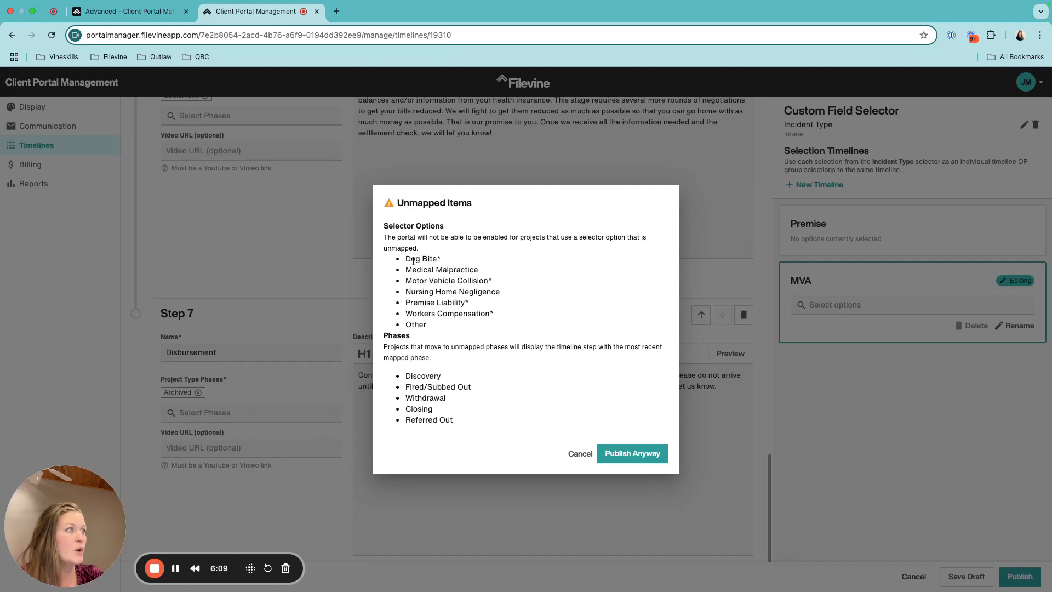
drag(406, 259, 494, 320)
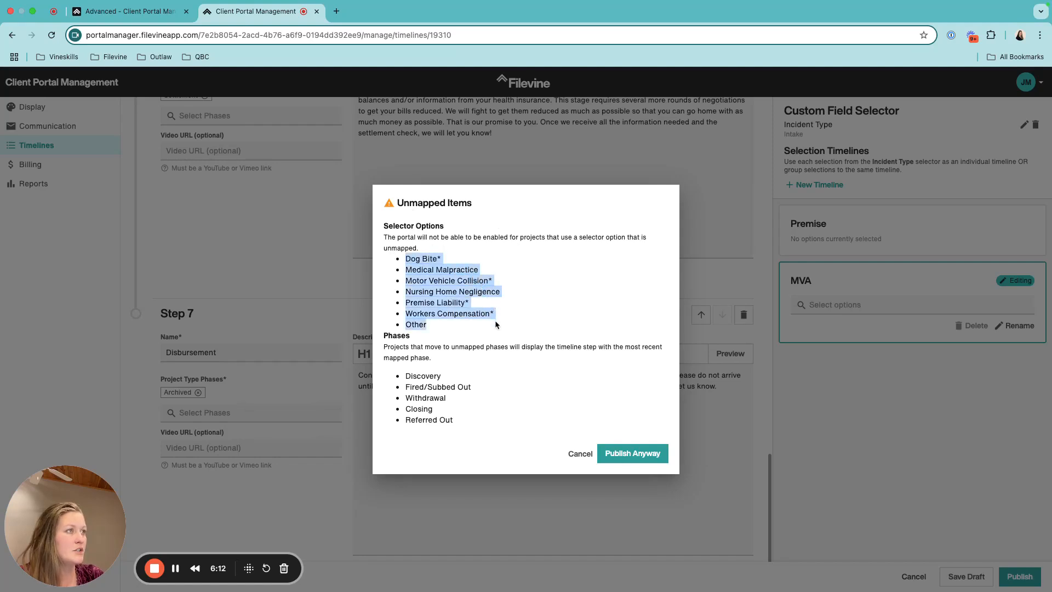
click(407, 281)
drag(408, 281, 493, 282)
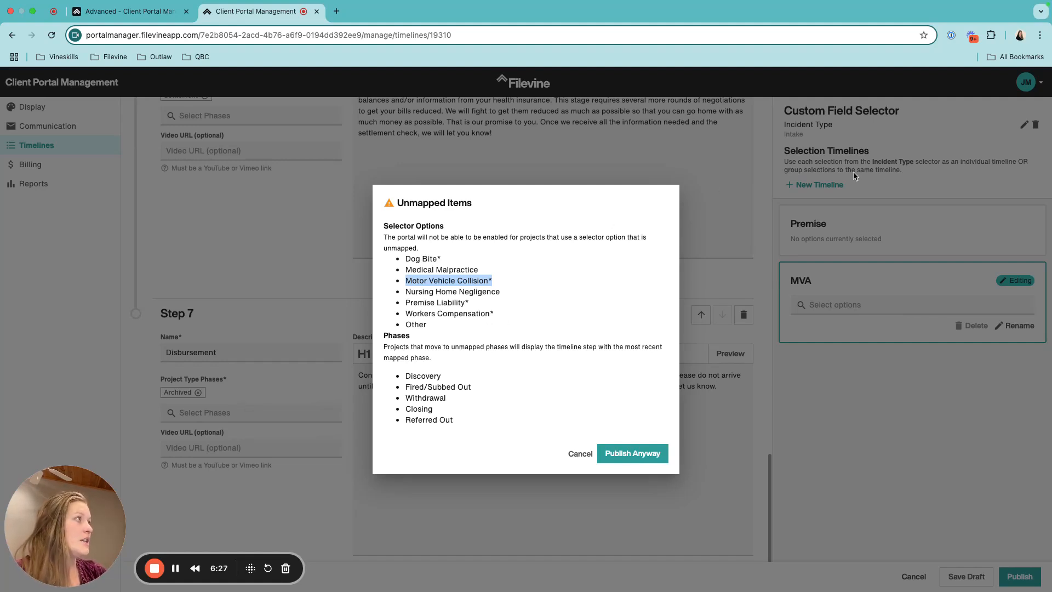
drag(406, 303, 472, 307)
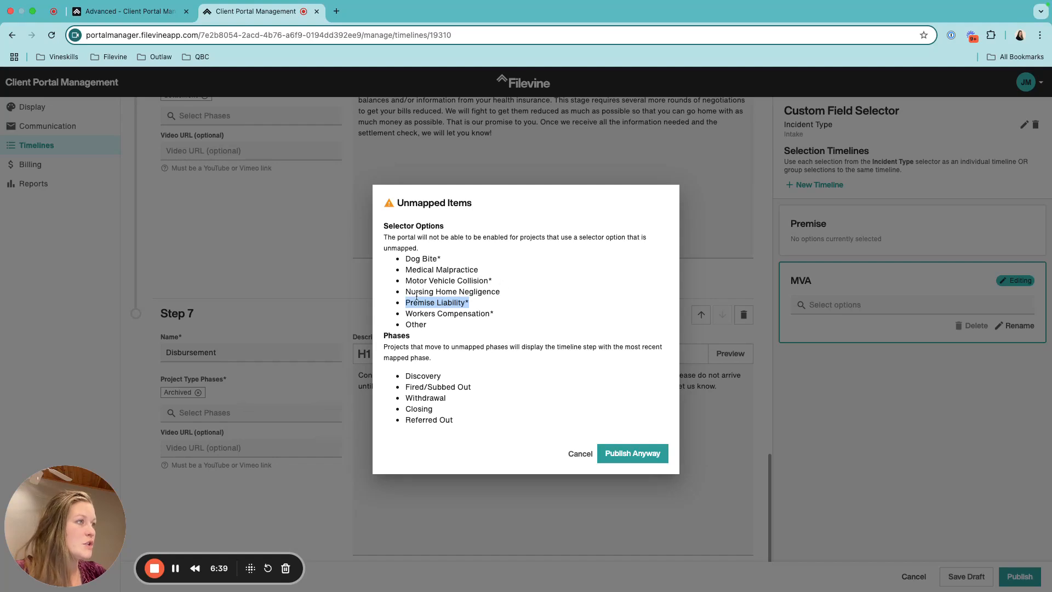
Review the unmapped phases such as Discovery, then publish anyway
drag(384, 335, 468, 422)
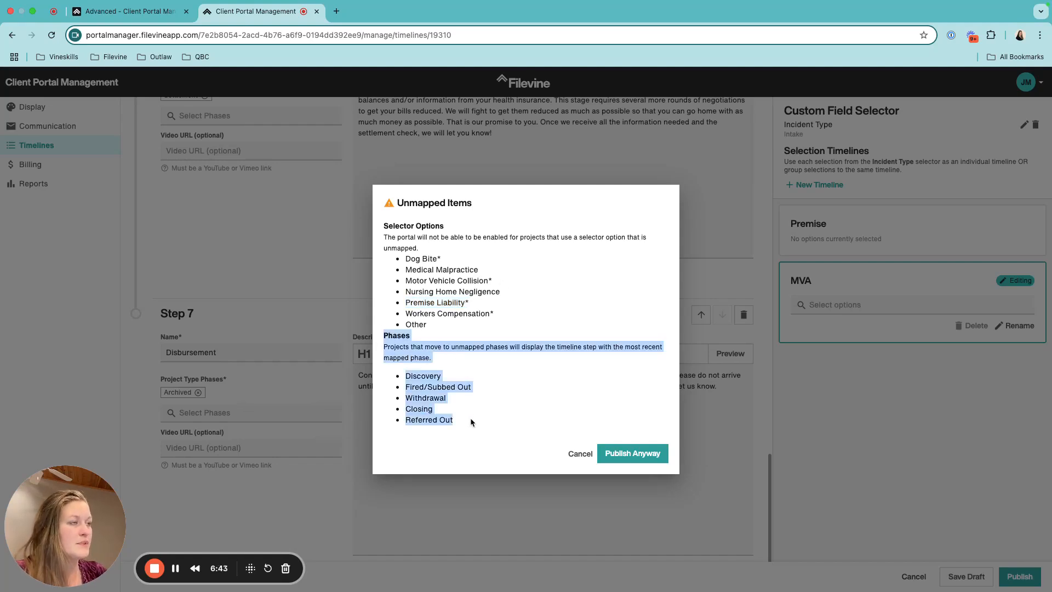
click(487, 404)
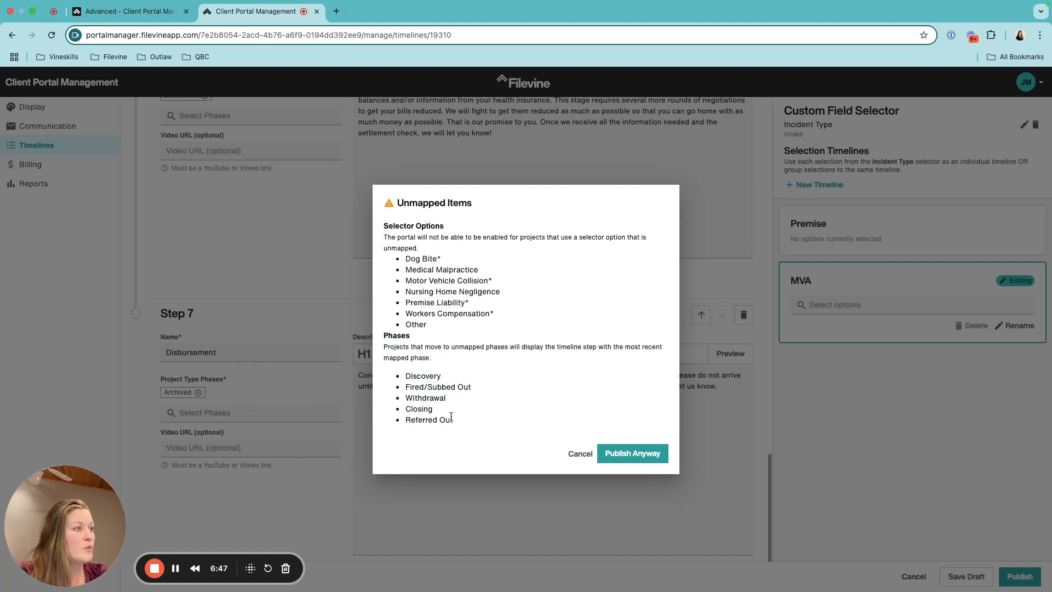
drag(403, 377, 448, 381)
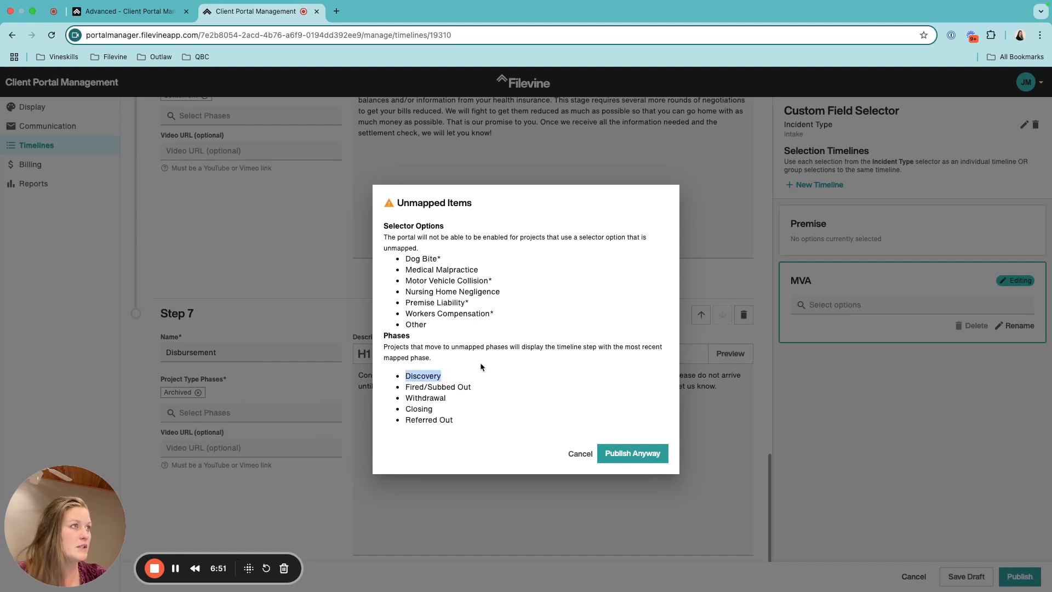
click(645, 459)
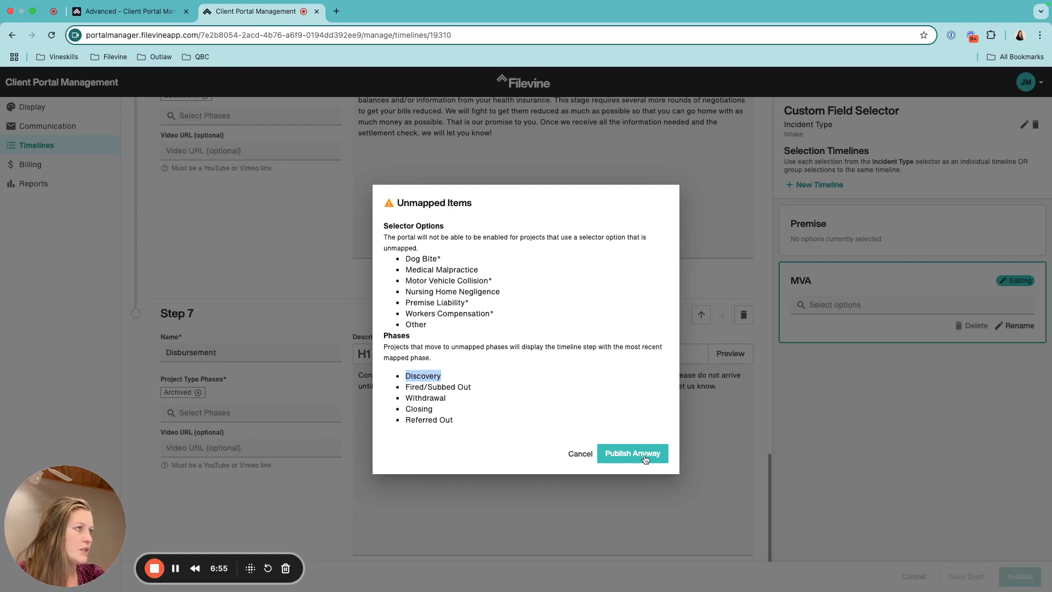